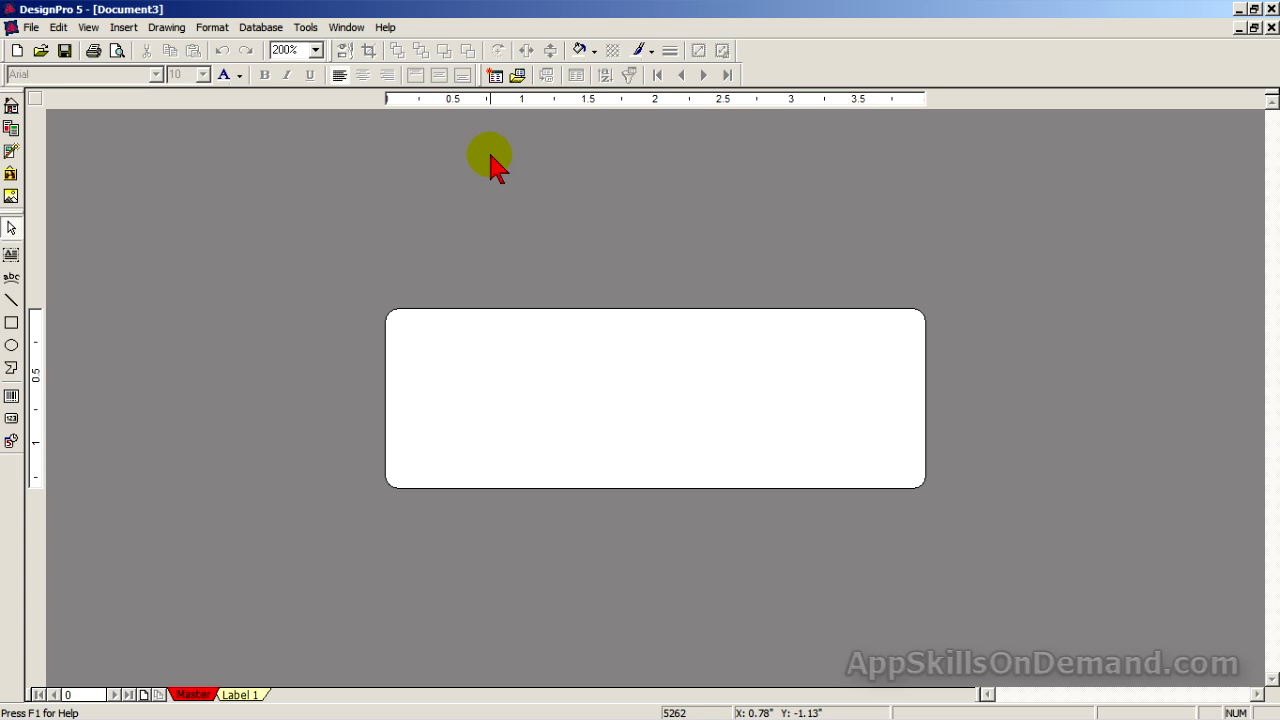
Link a database through the MS Access Database machine data source instead of Excel Files.
left_click(518, 76)
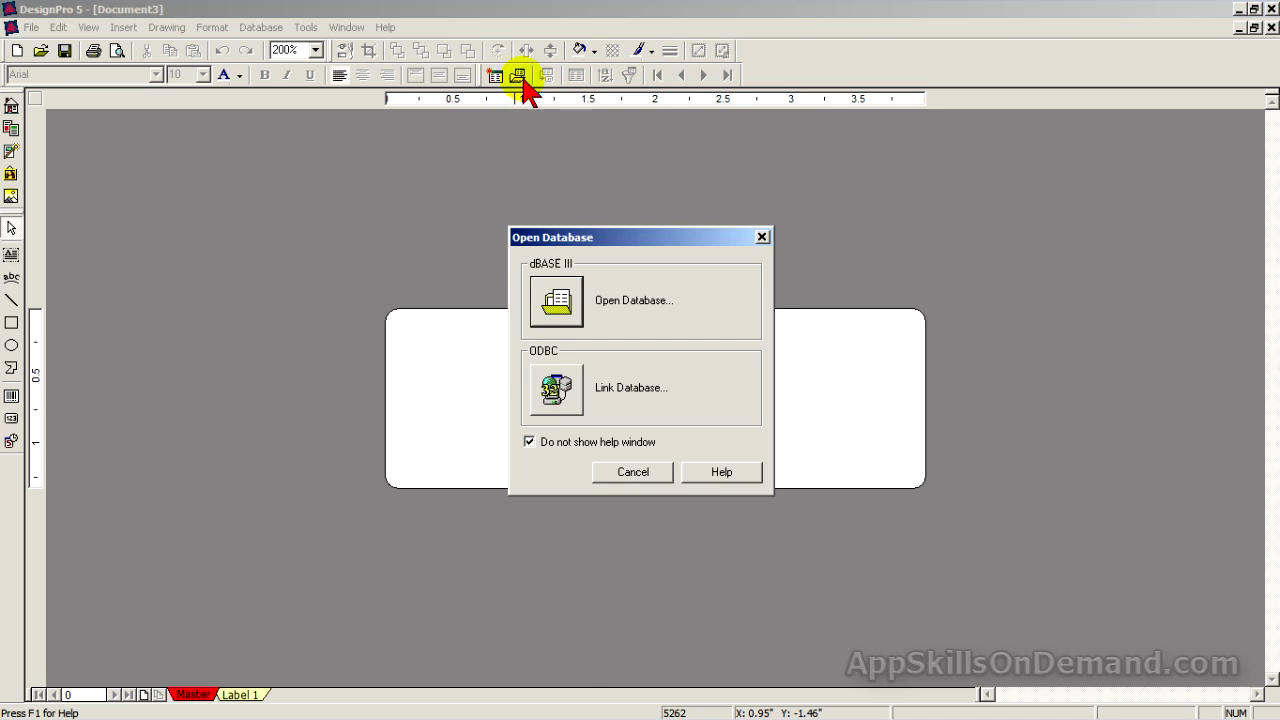
left_click(555, 390)
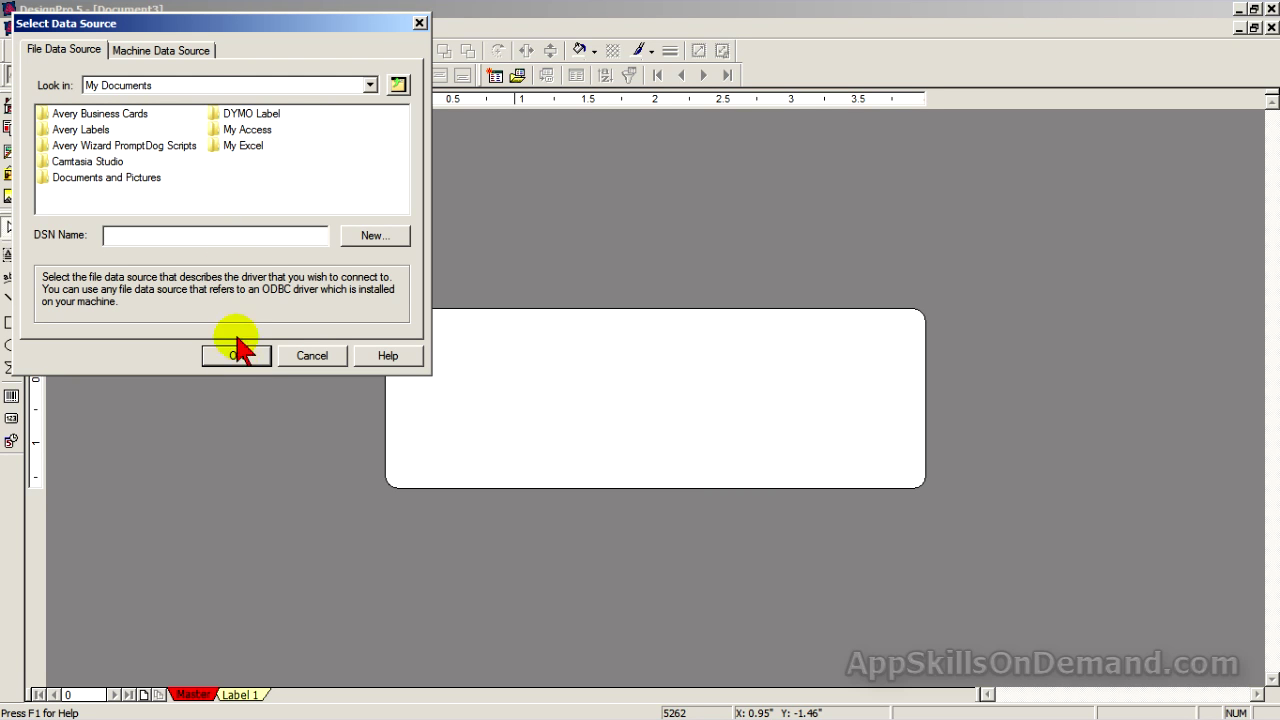
left_click(199, 64)
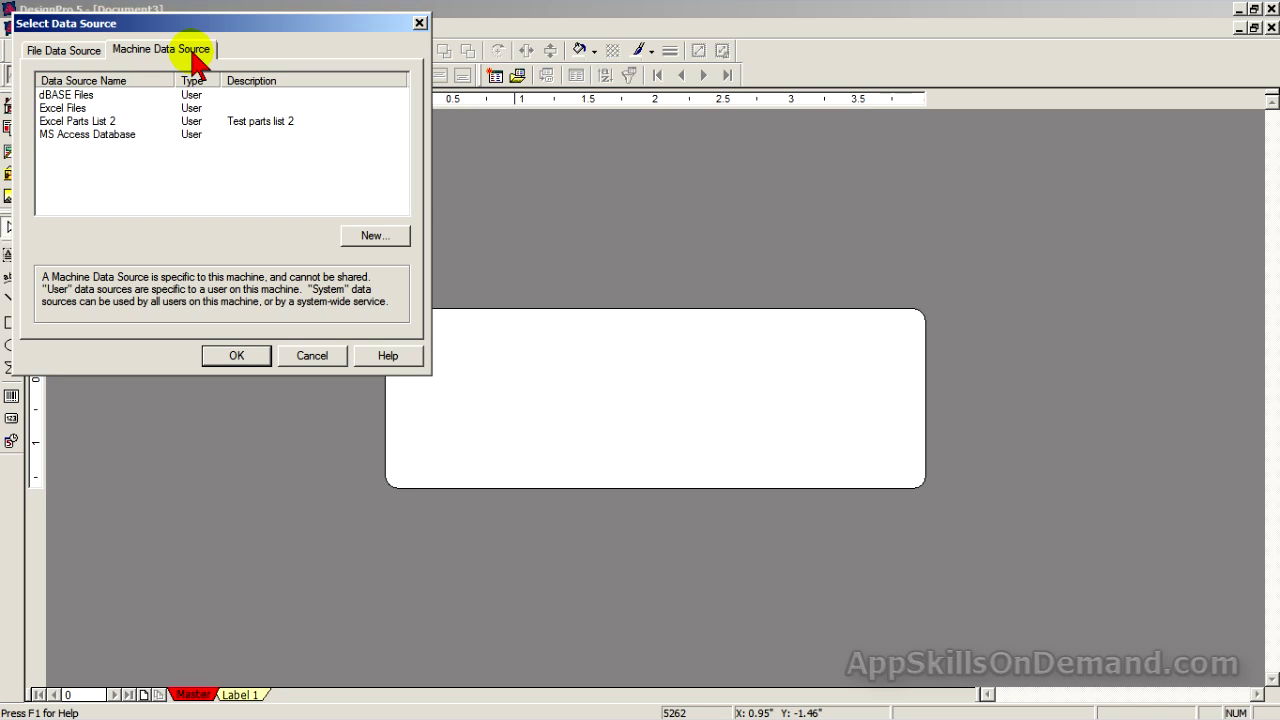
left_click(74, 138)
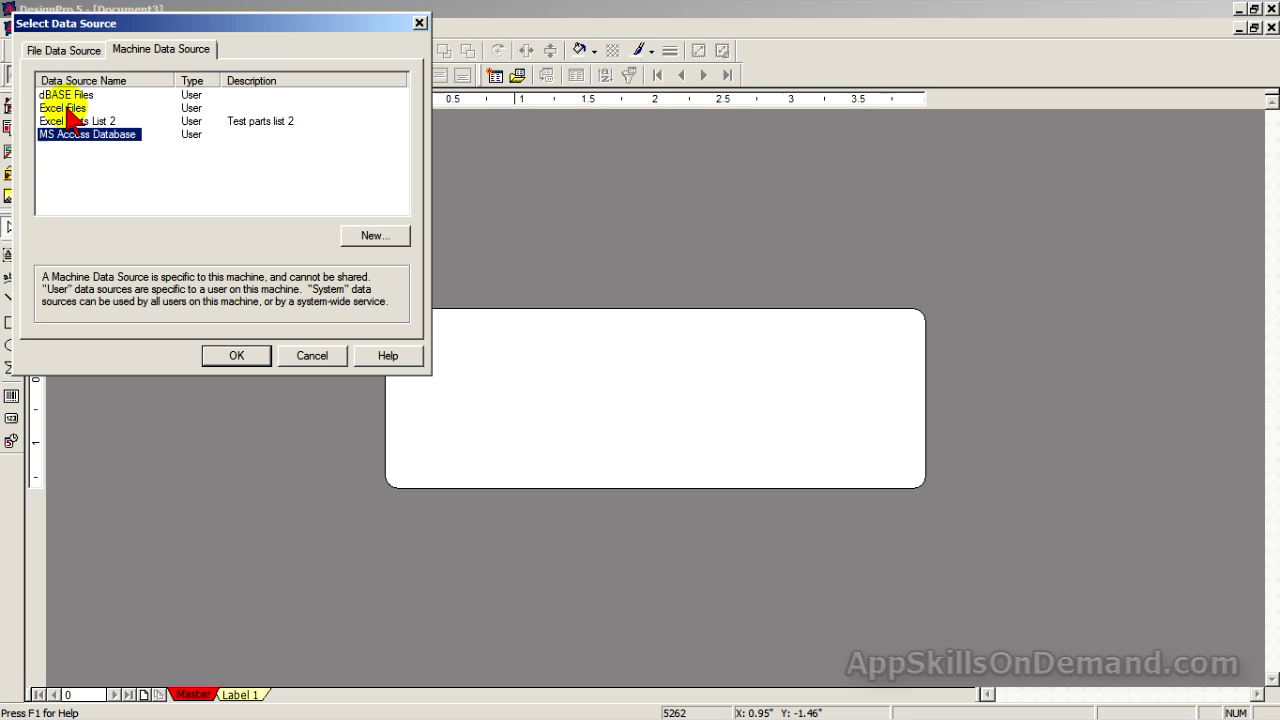
left_click(66, 108)
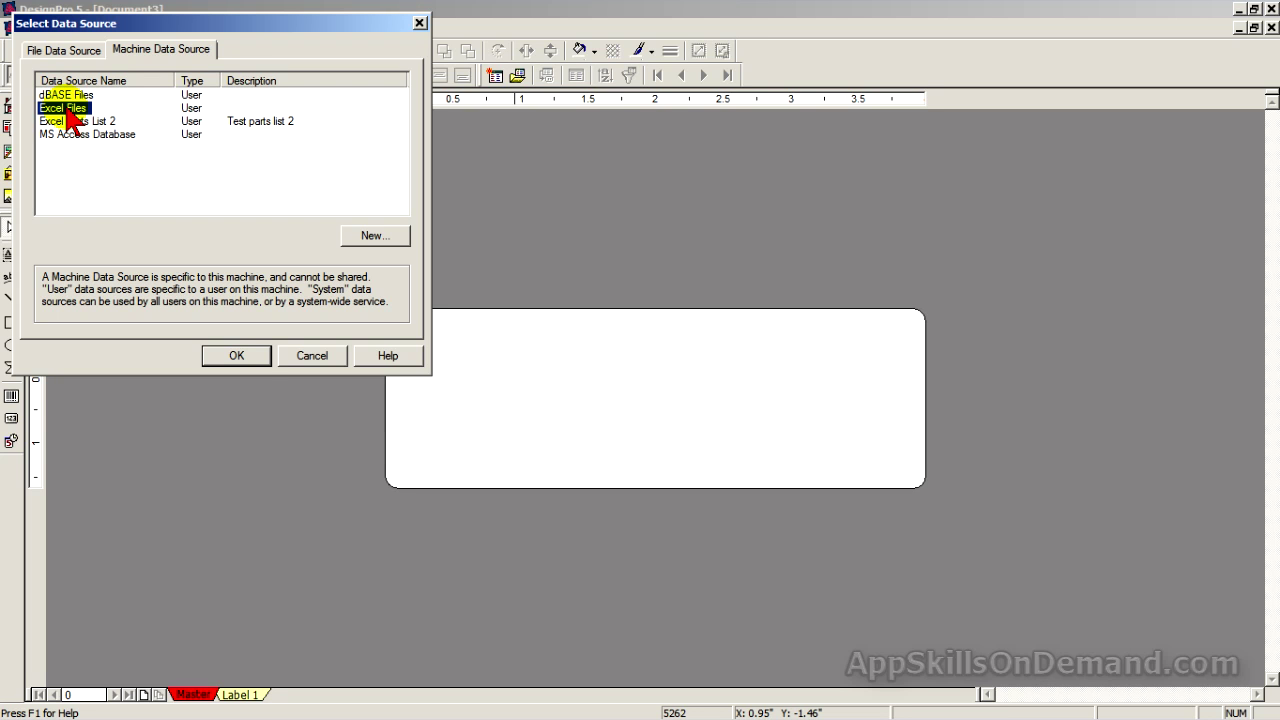
left_click(75, 134)
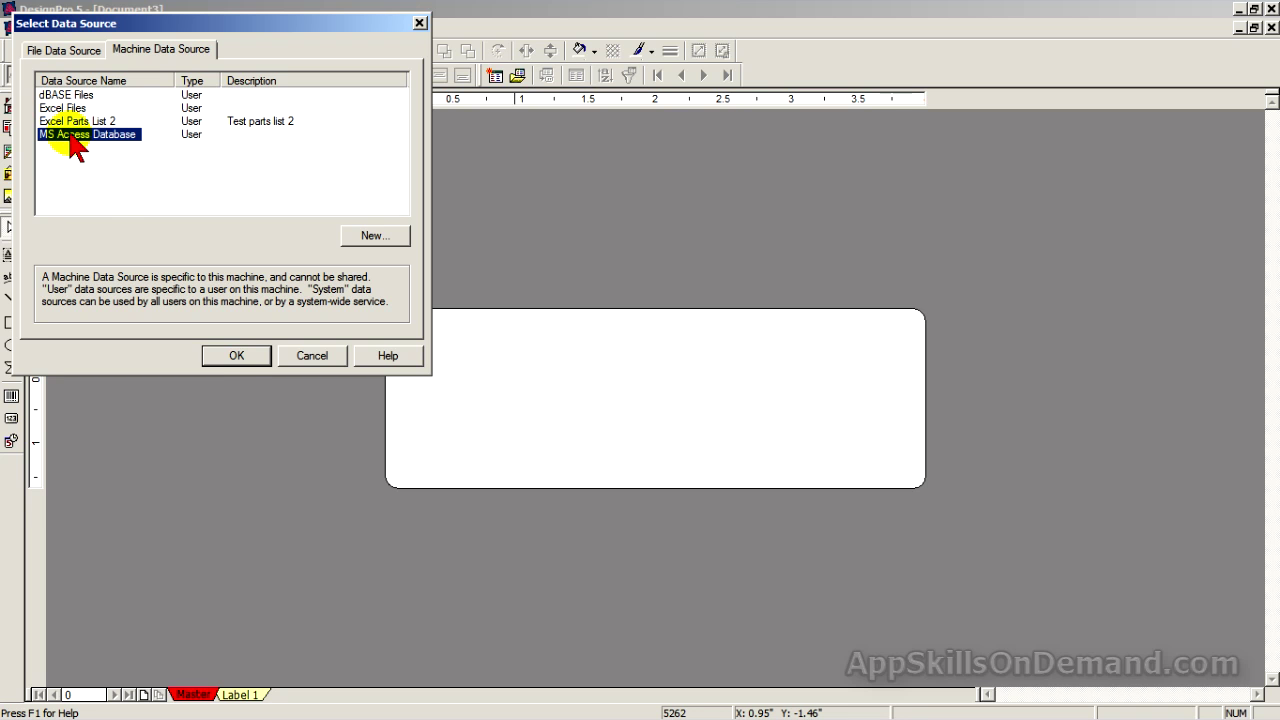
left_click(237, 357)
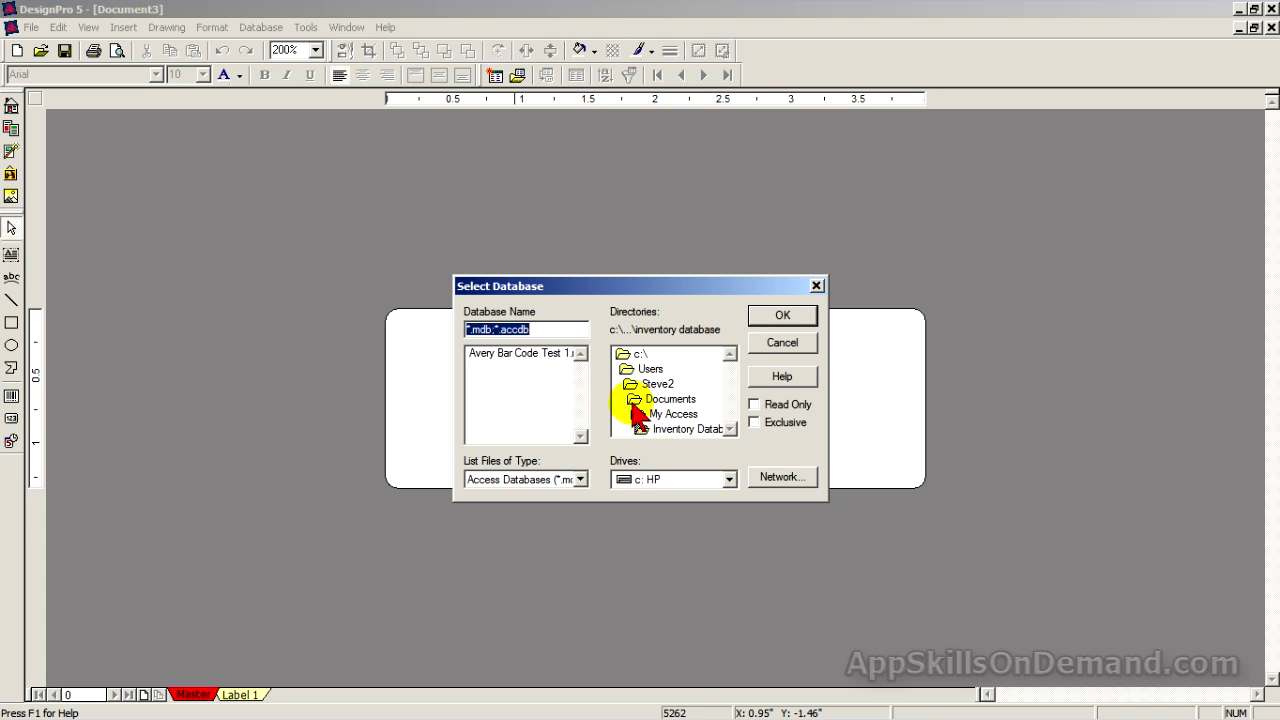
Link Document3 to the Avery Bar Code Test 1 table and begin inserting its fields.
left_click(552, 355)
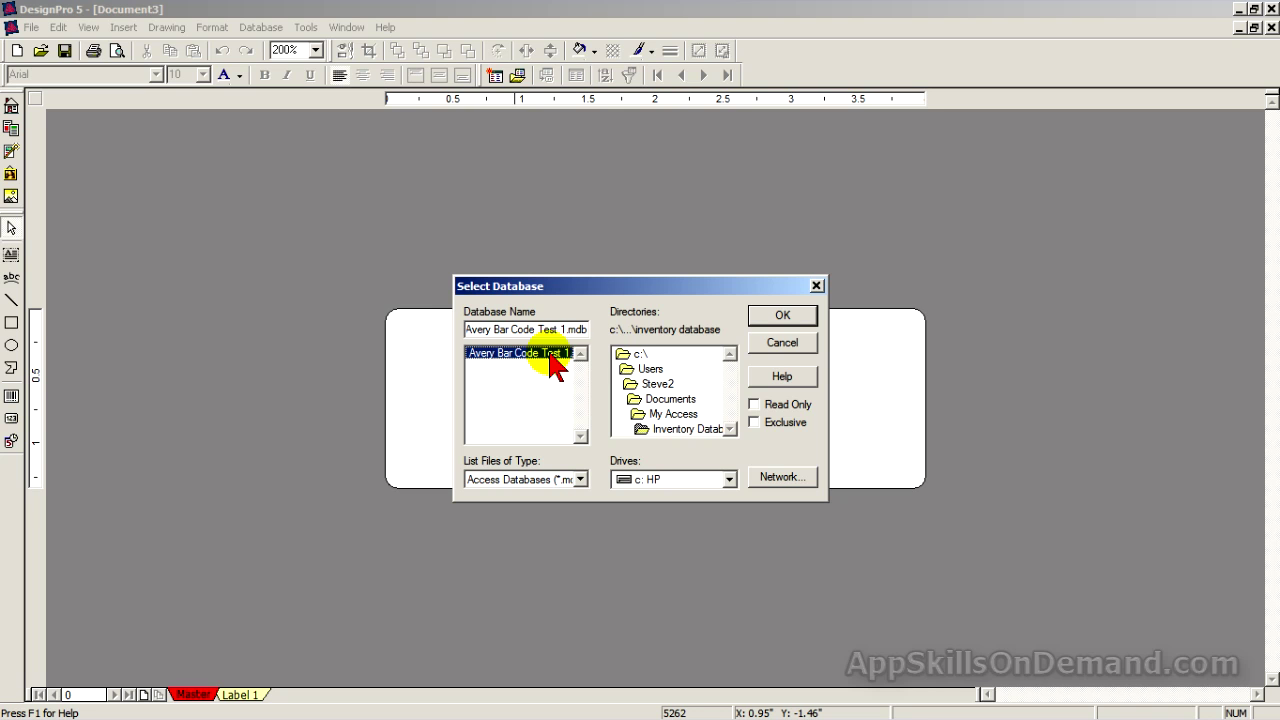
left_click(783, 316)
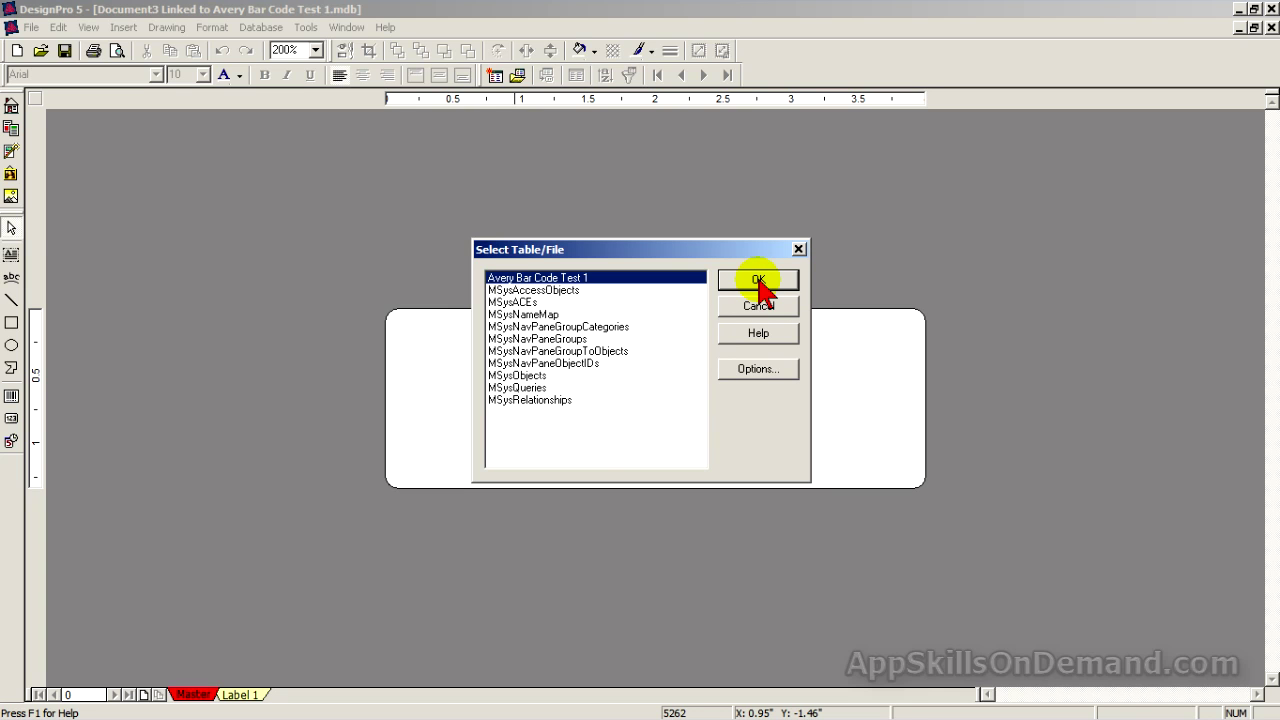
left_click(761, 289)
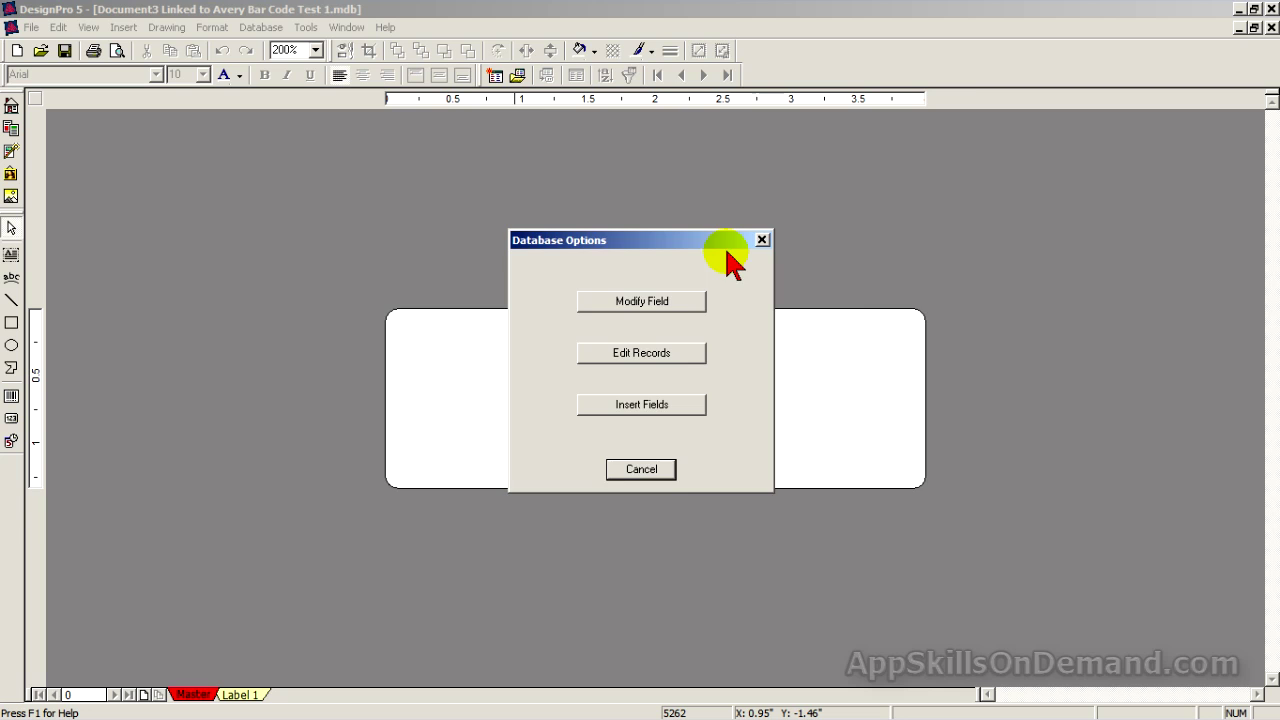
left_click_drag(720, 246, 1141, 170)
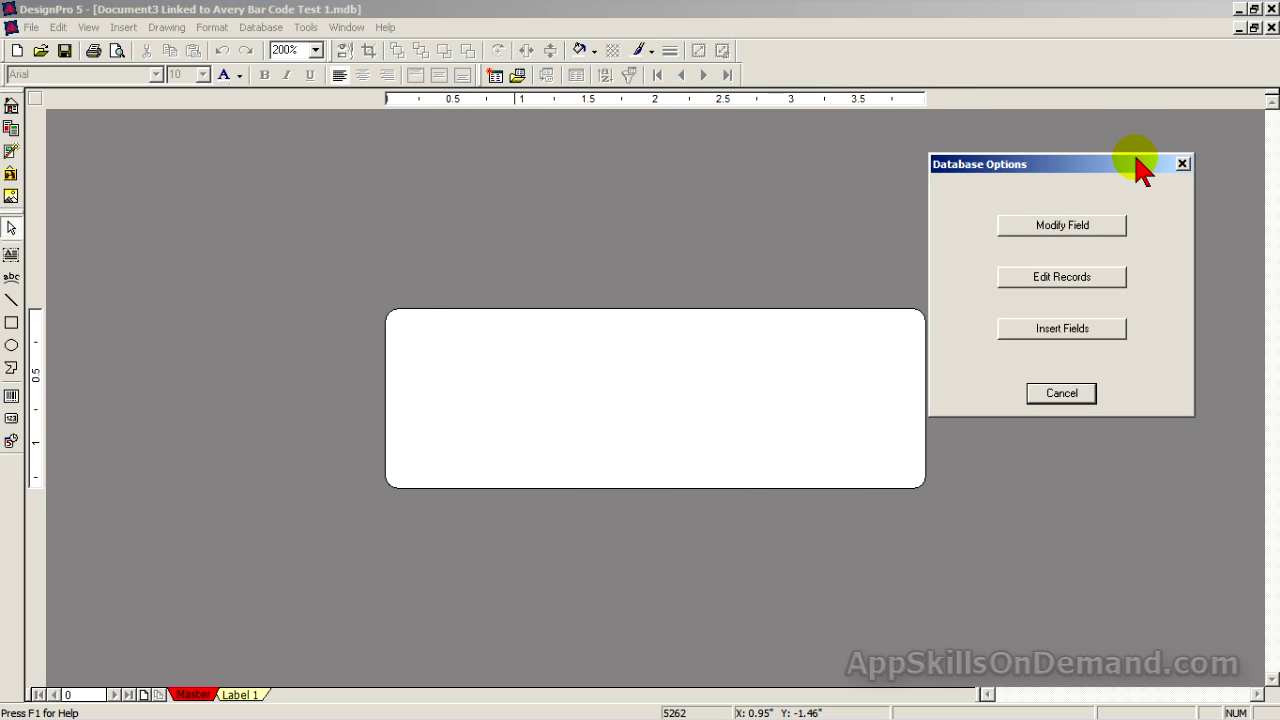
left_click(1038, 330)
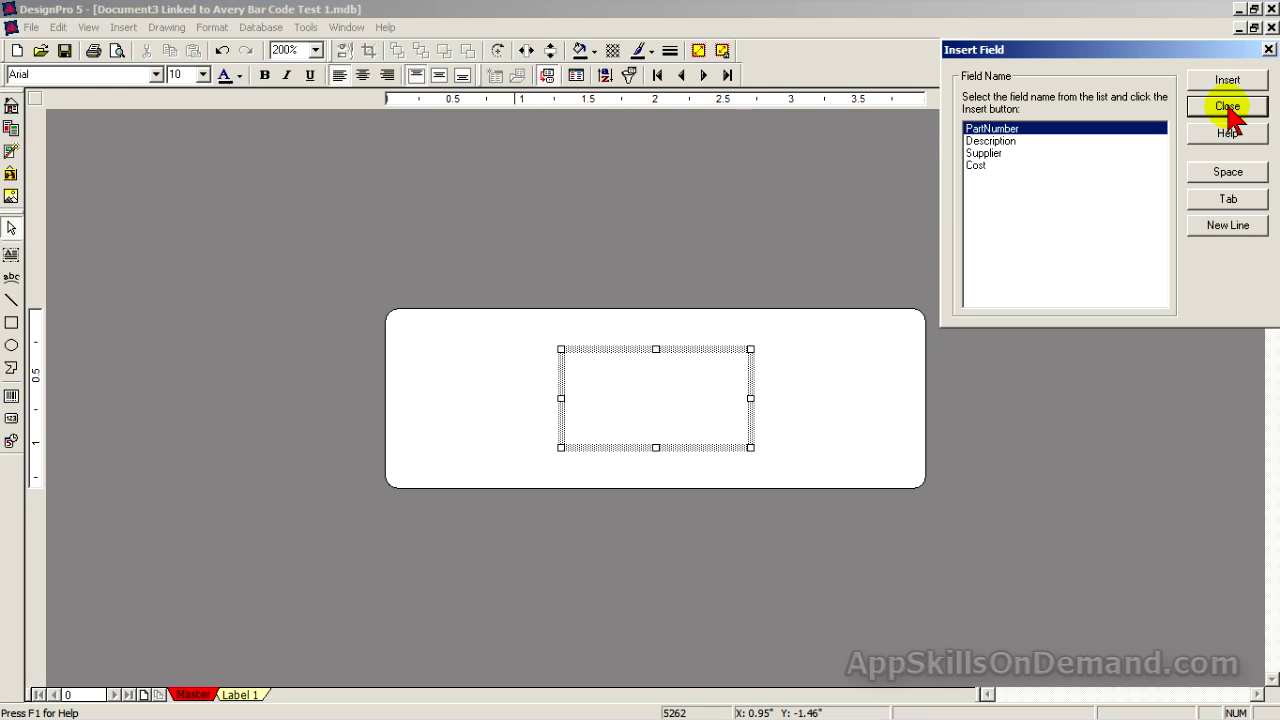
Insert the Description, Supplier and Cost fields on three separate lines of the text box.
left_click(1030, 141)
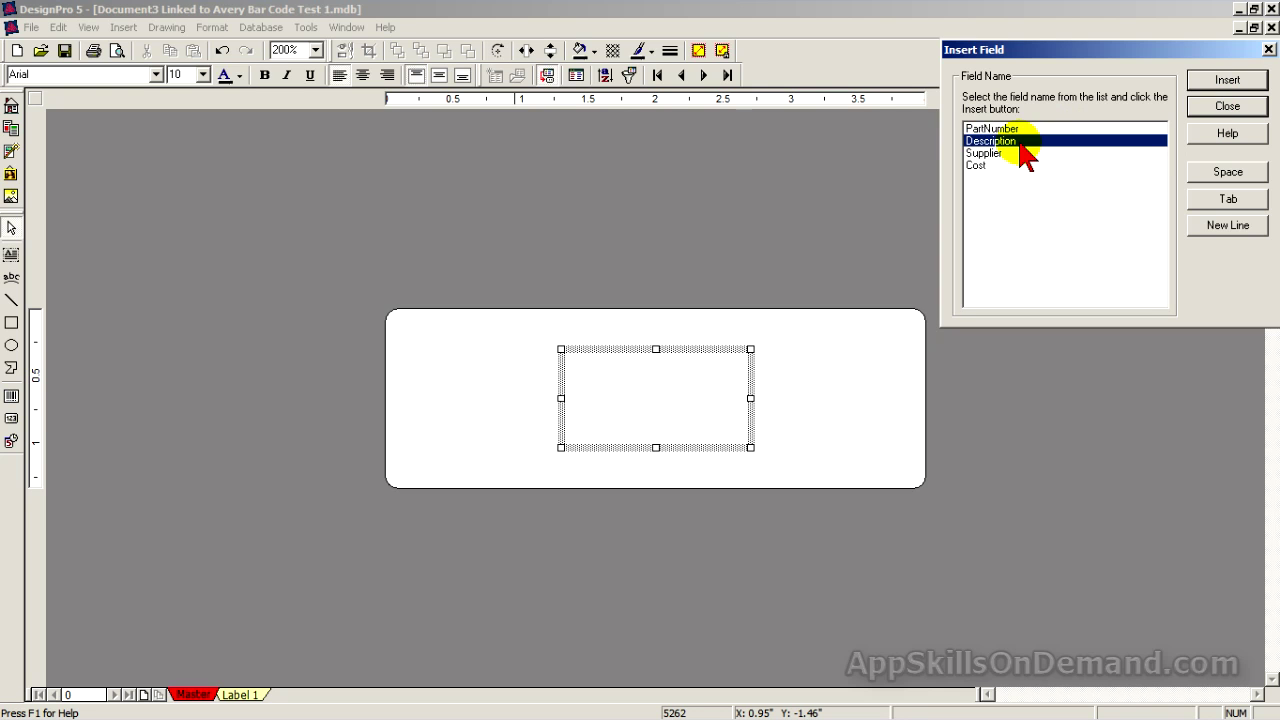
left_click(1226, 84)
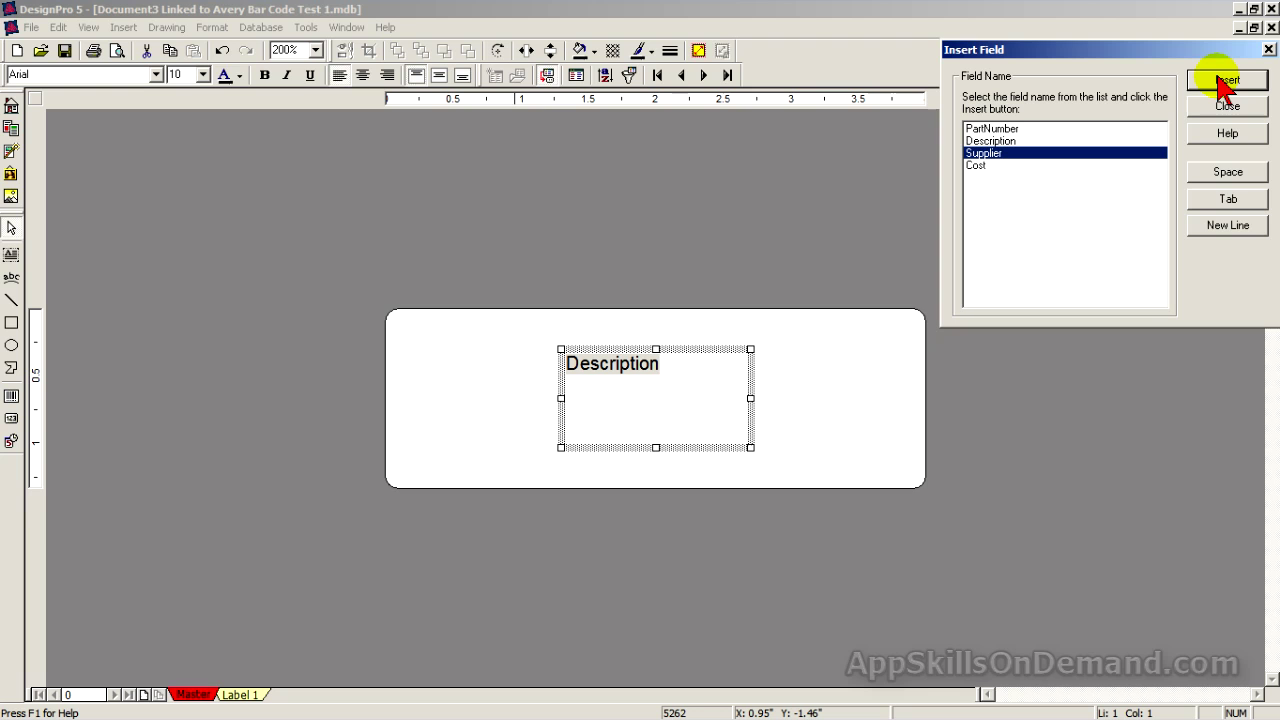
left_click(1228, 226)
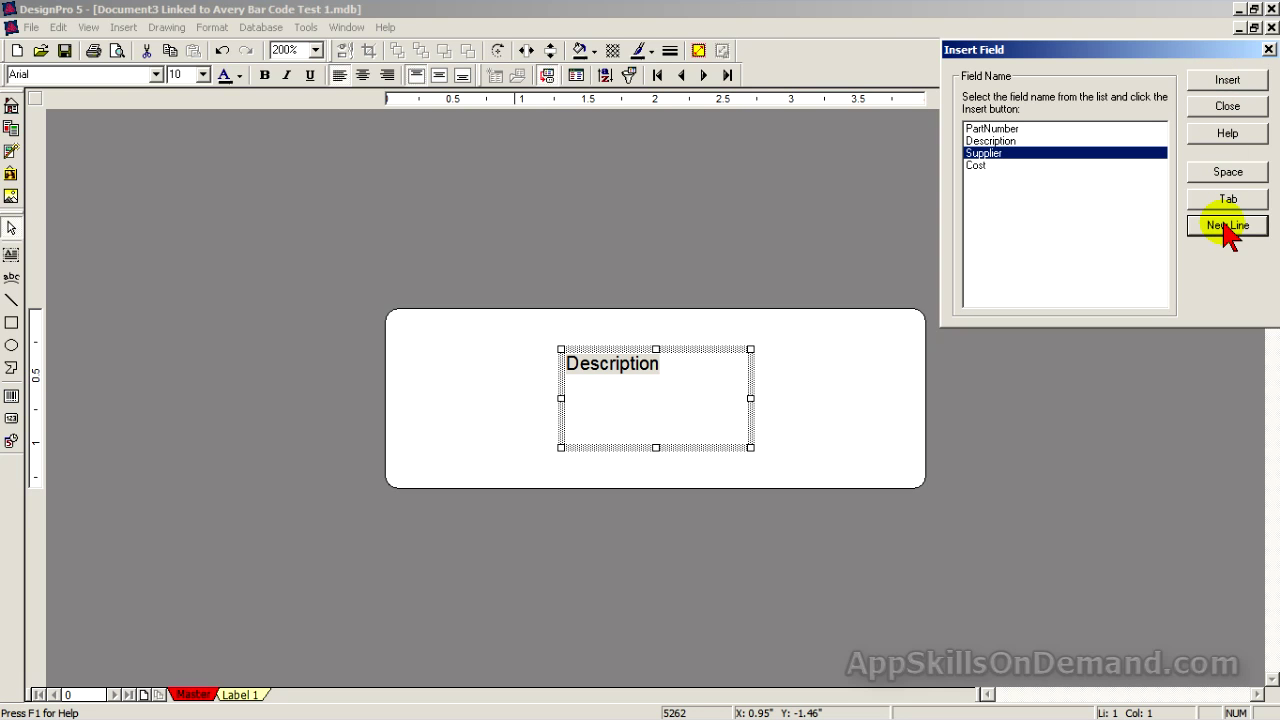
left_click(1226, 86)
left_click(1233, 236)
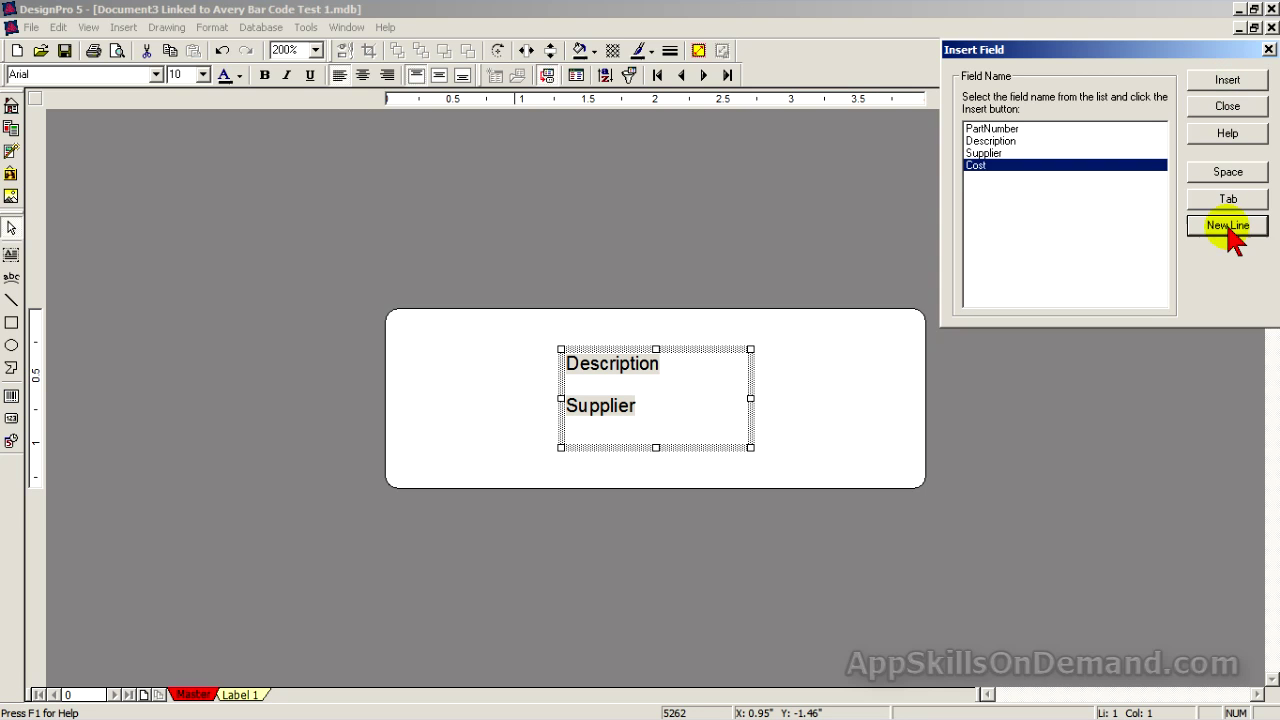
left_click(1228, 92)
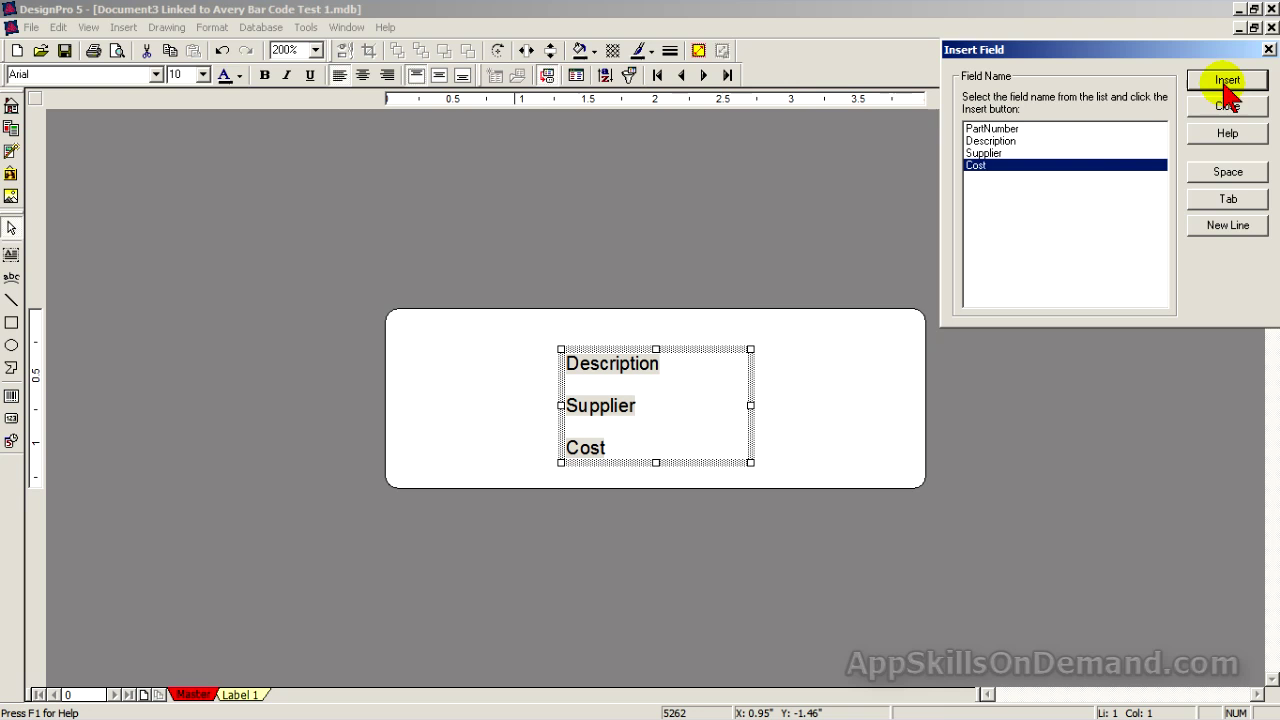
Move the field text box to the label's top-left, enlarge it and middle-align its lines.
left_click_drag(691, 349, 536, 318)
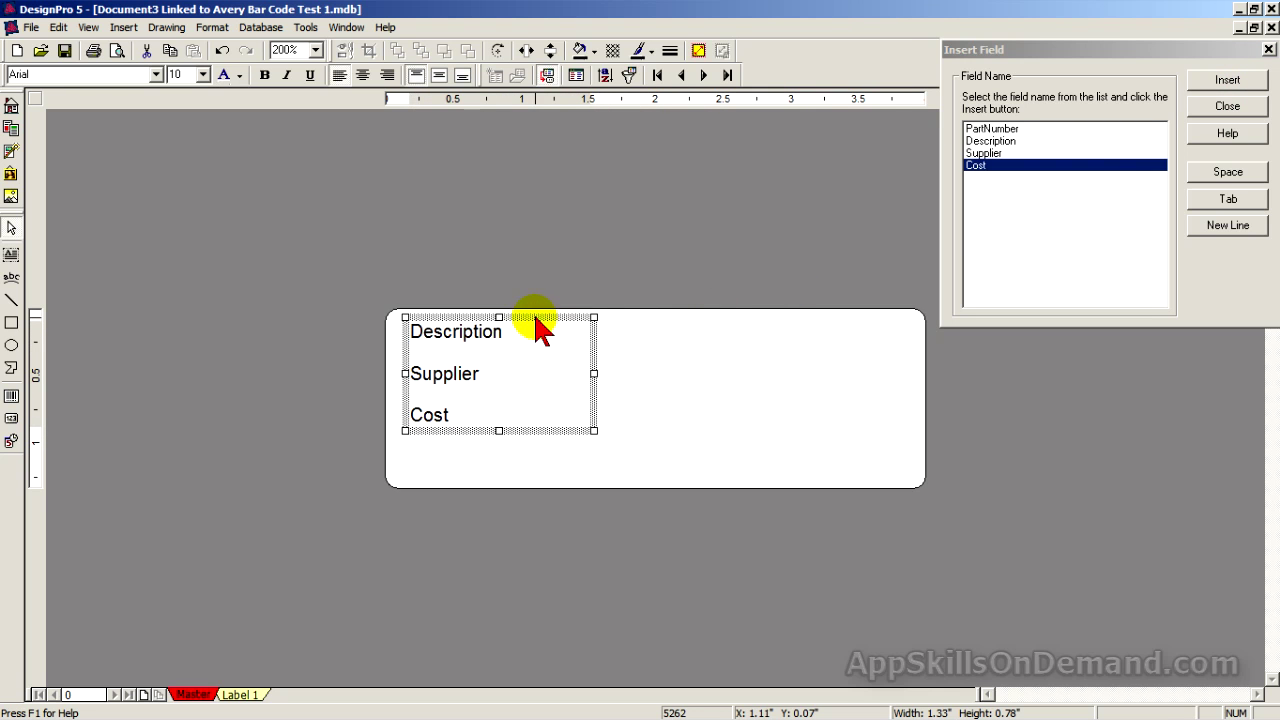
left_click_drag(593, 431, 689, 474)
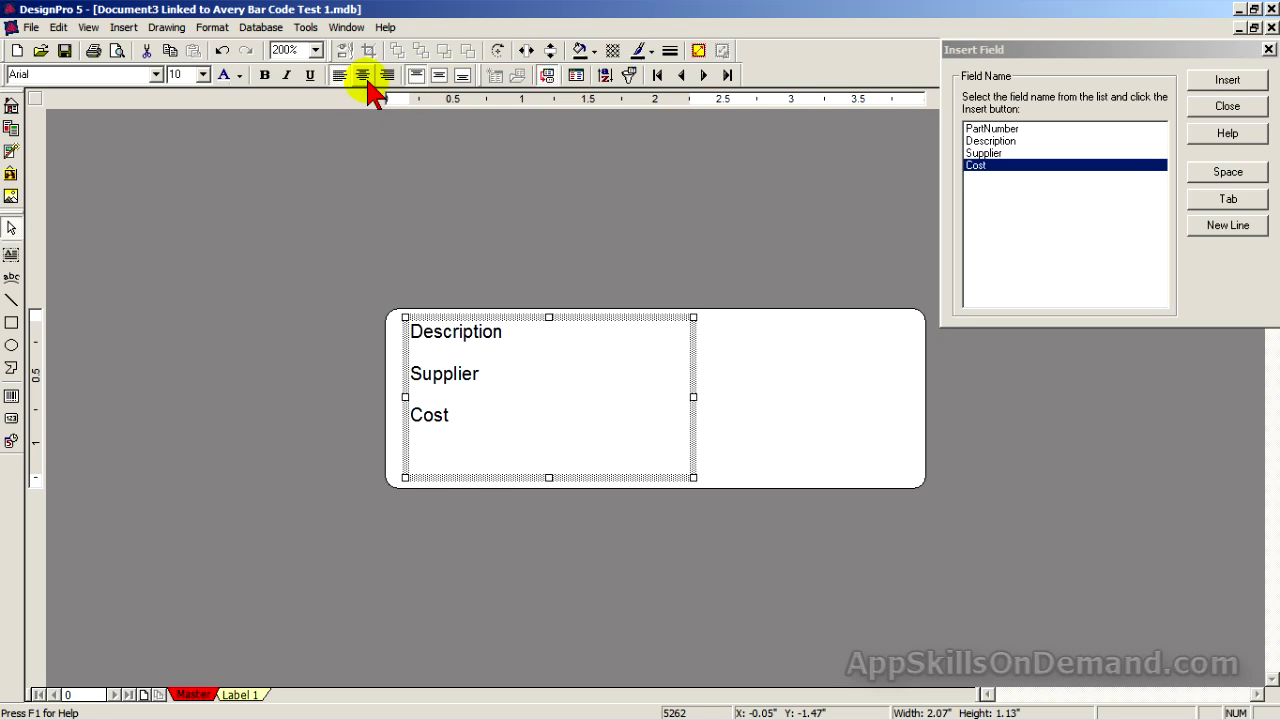
left_click(440, 79)
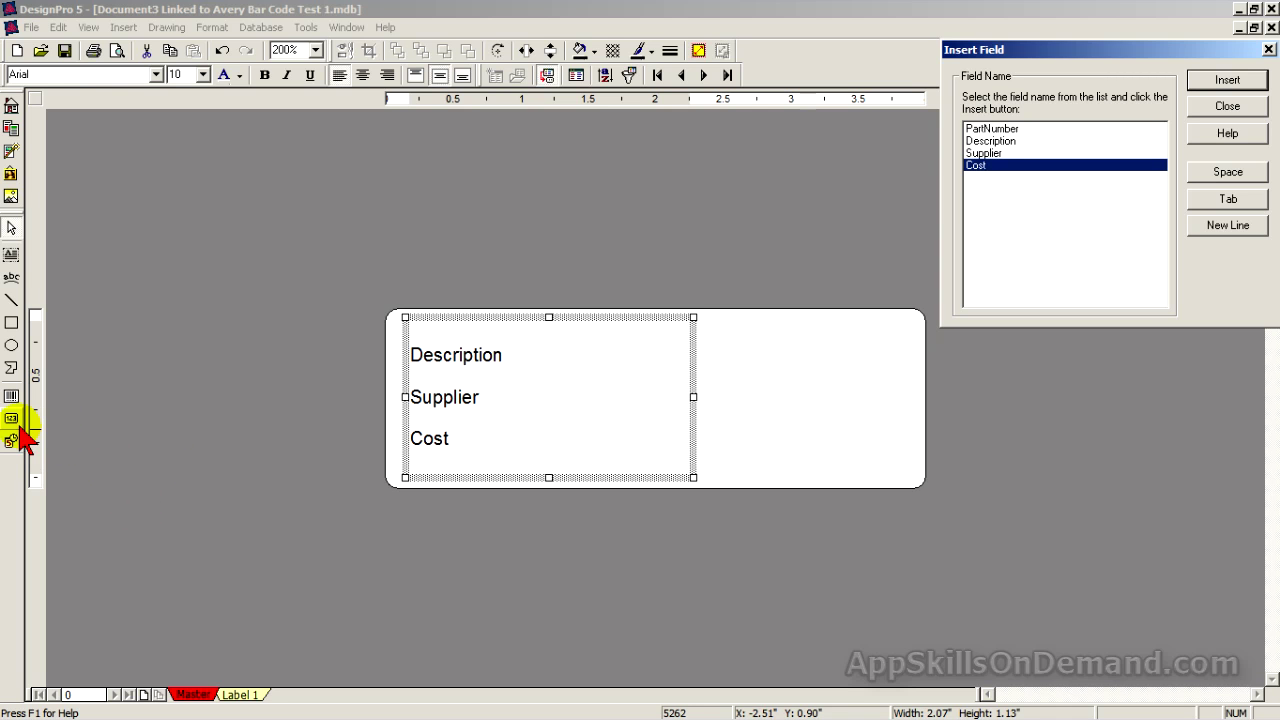
left_click(13, 398)
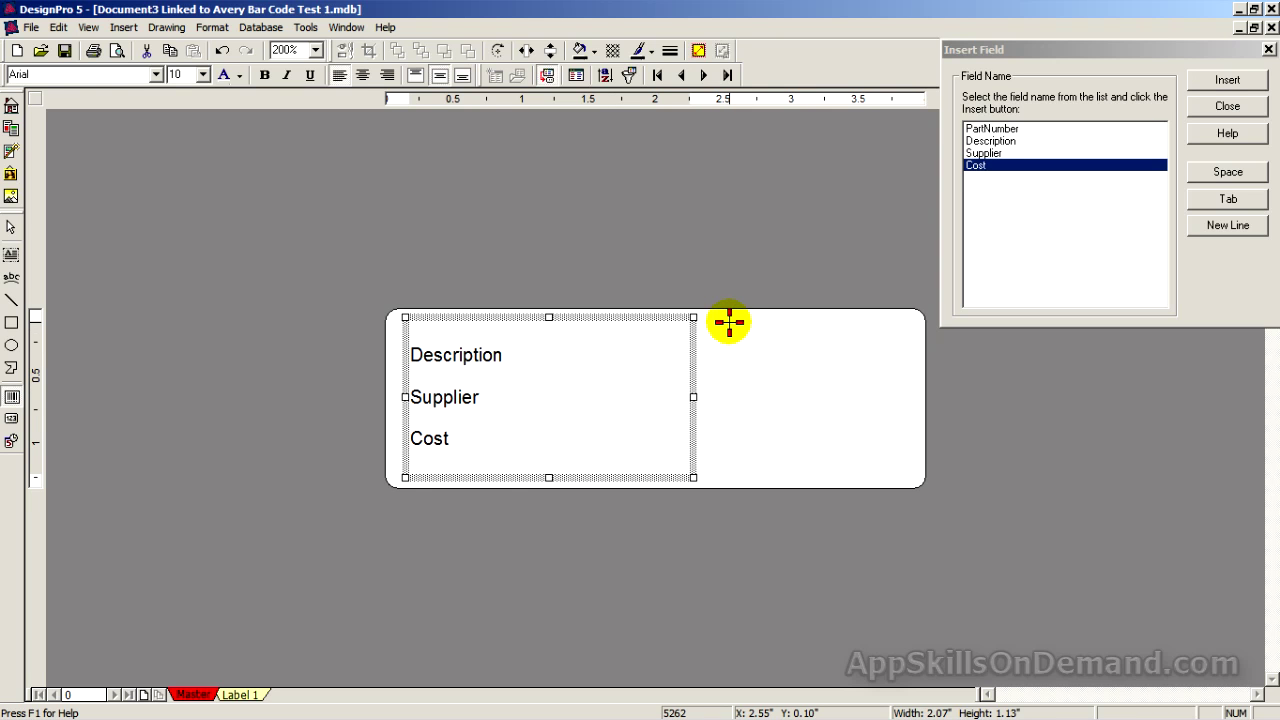
Draw a barcode box on the label's right side and fill it with the PartNumber field.
left_click_drag(730, 322, 898, 471)
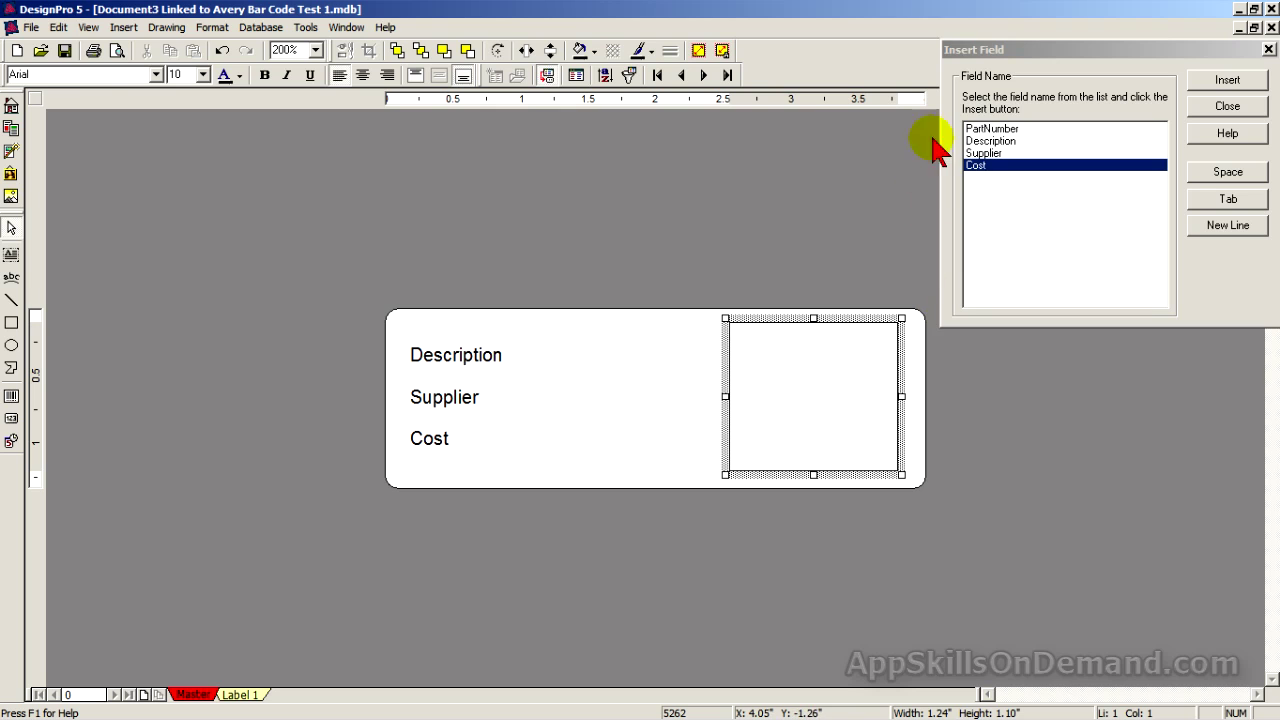
left_click(975, 129)
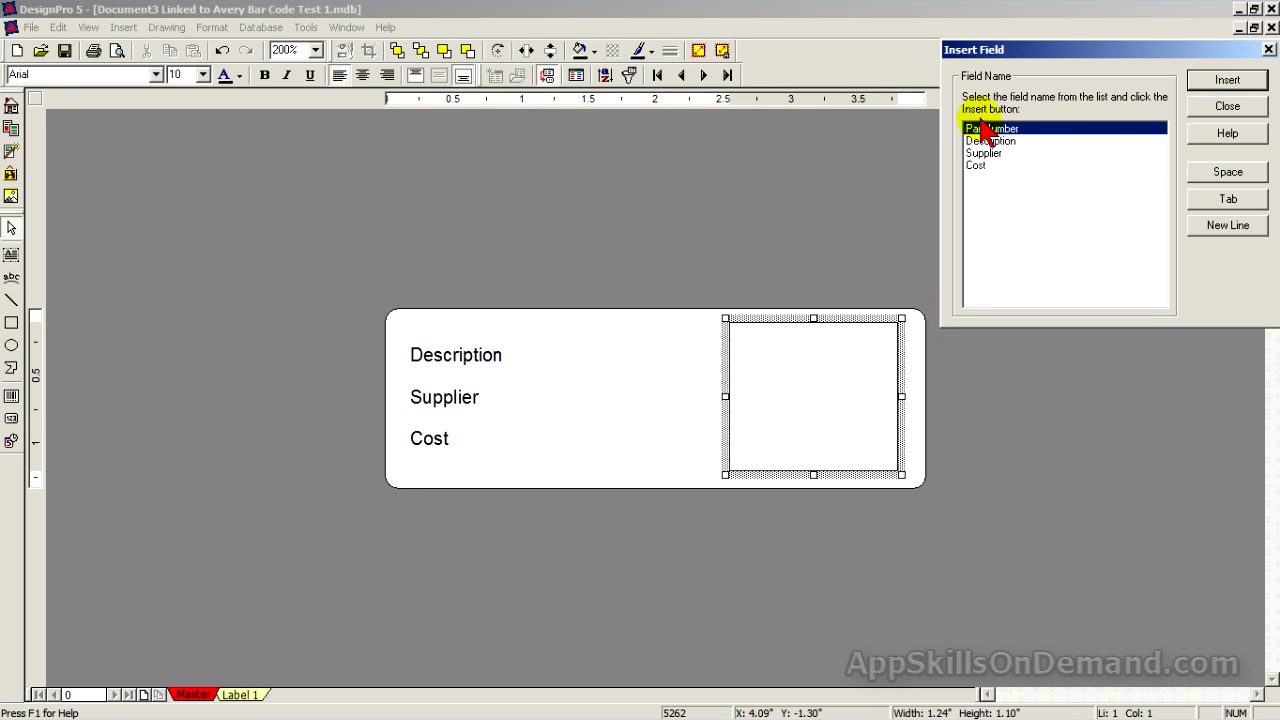
left_click(1225, 83)
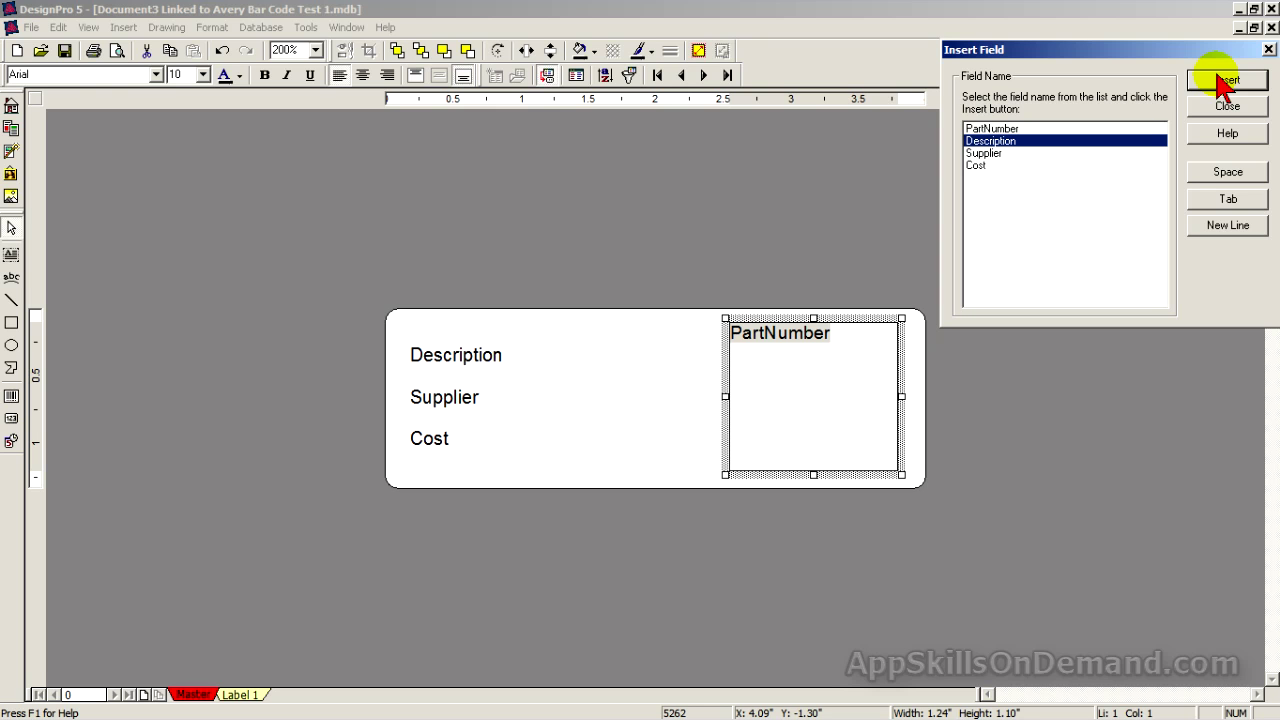
left_click(1230, 107)
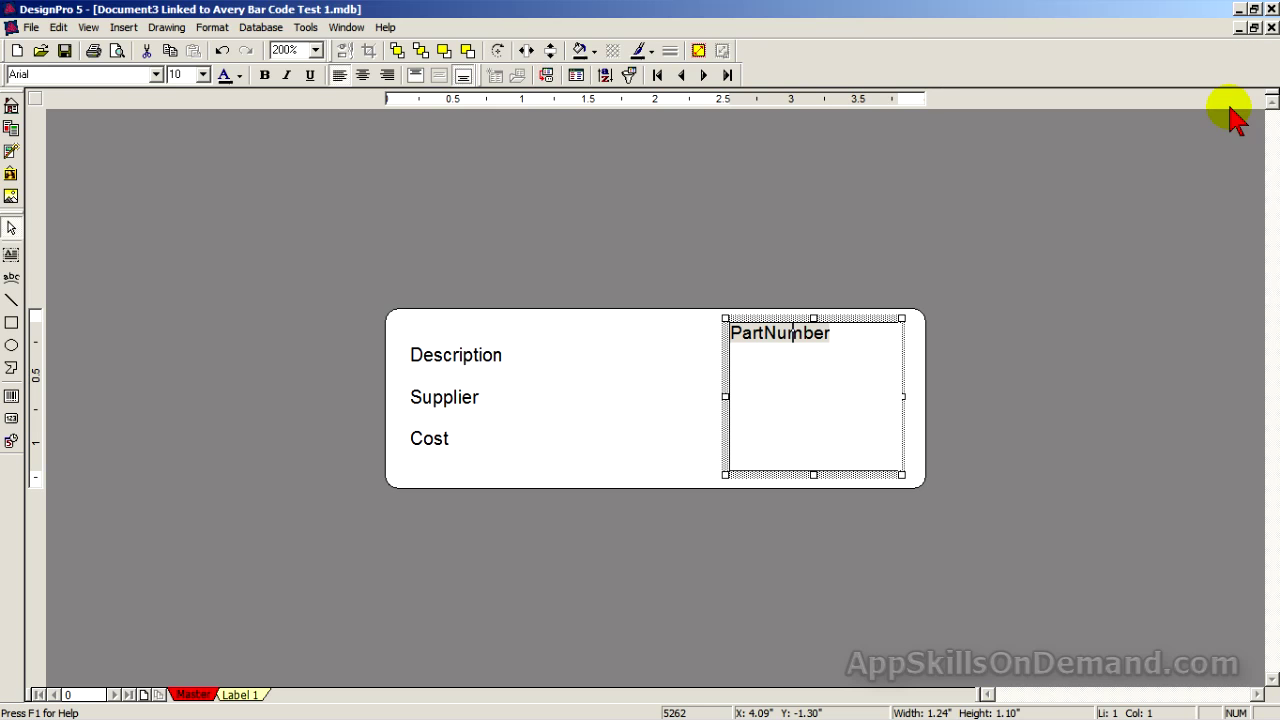
right_click(809, 392)
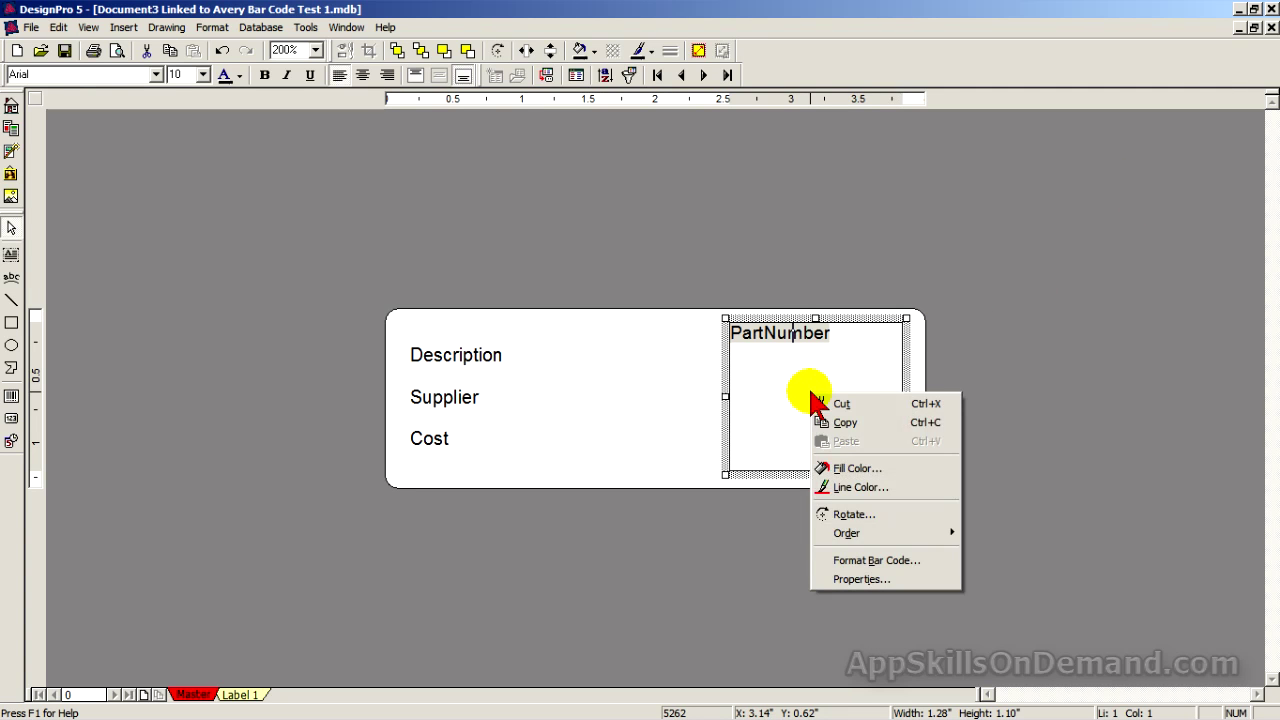
Format the PartNumber barcode as Code 128 (Type A, B, C) with check digit, plaintext and Adjust Size.
left_click(858, 562)
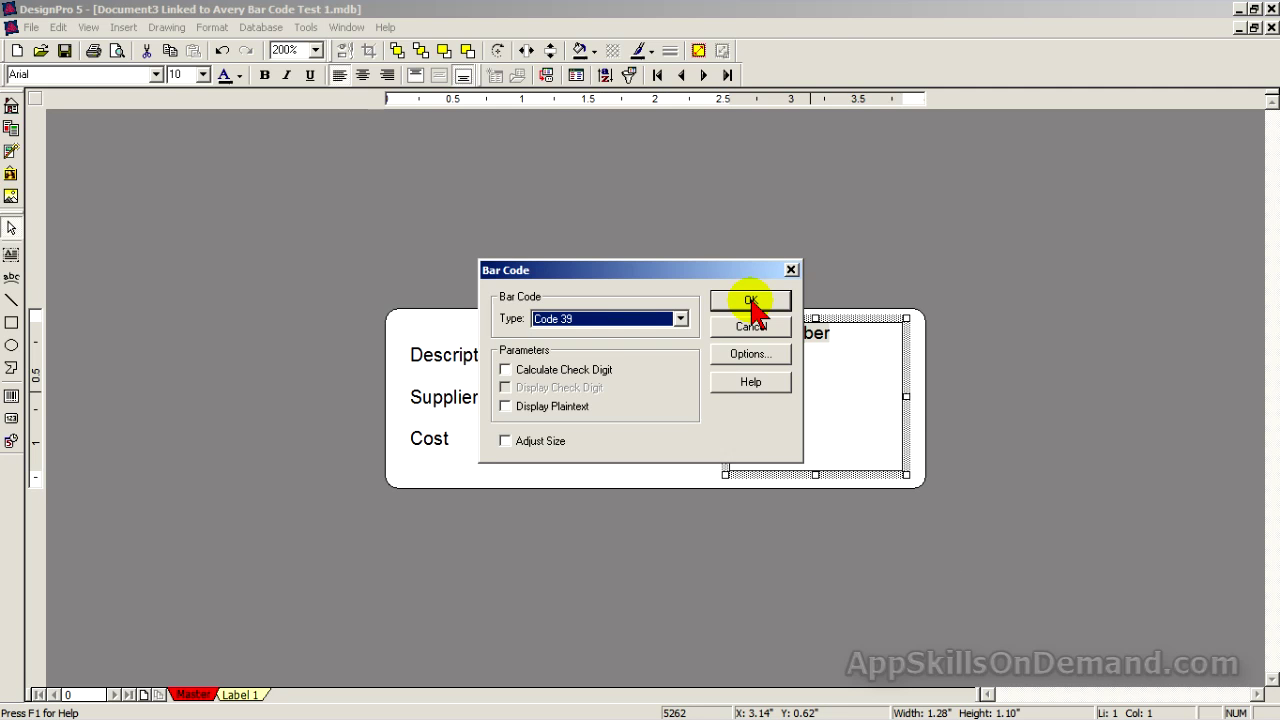
left_click_drag(733, 274, 1171, 143)
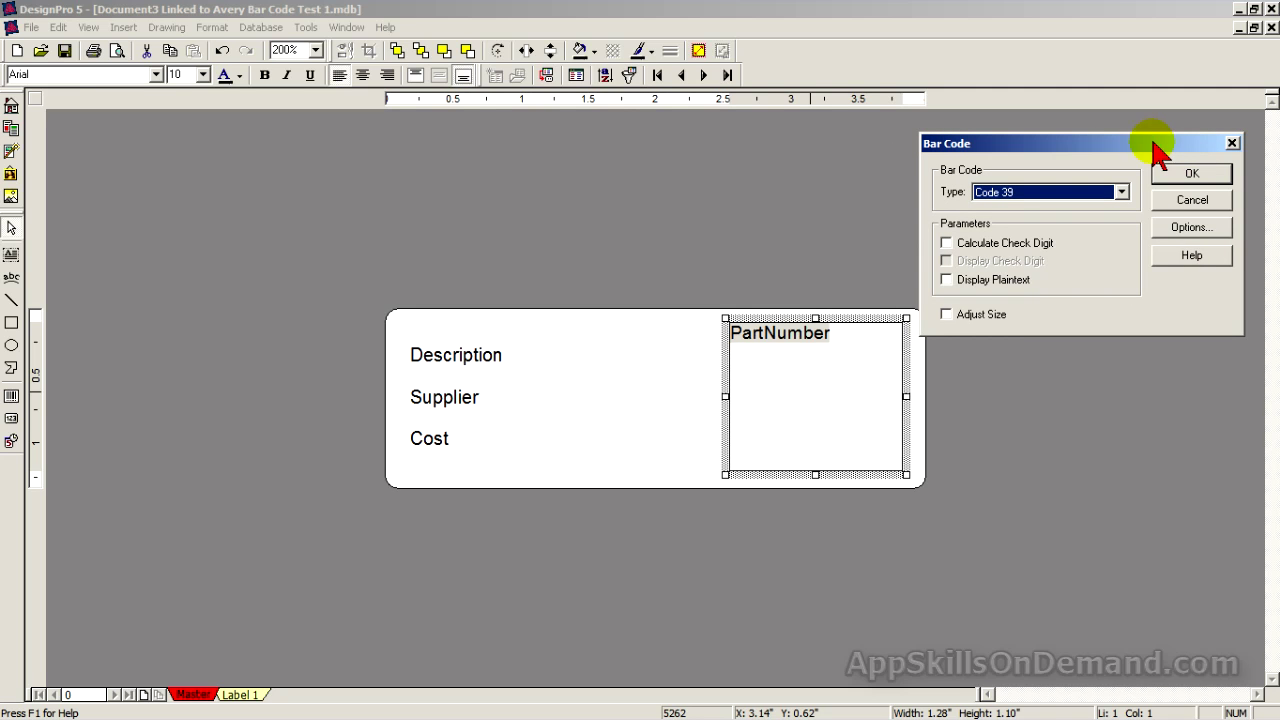
left_click(1123, 192)
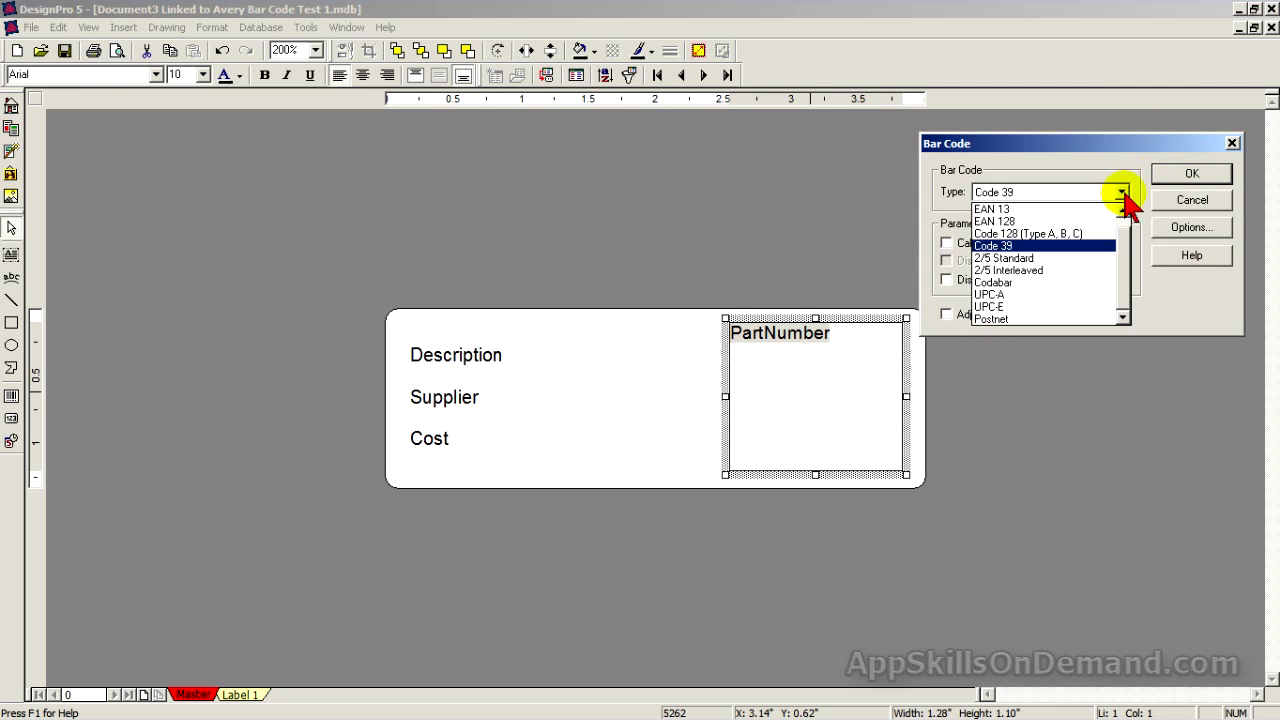
left_click(1088, 238)
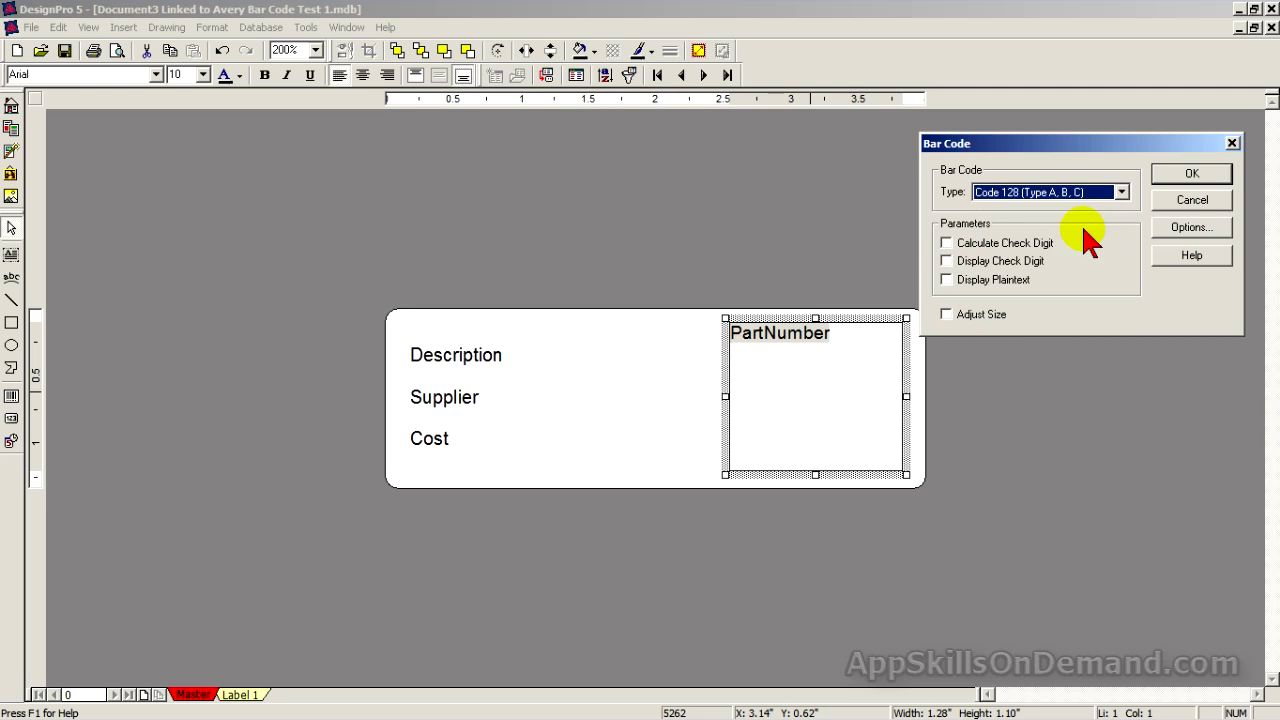
left_click(947, 244)
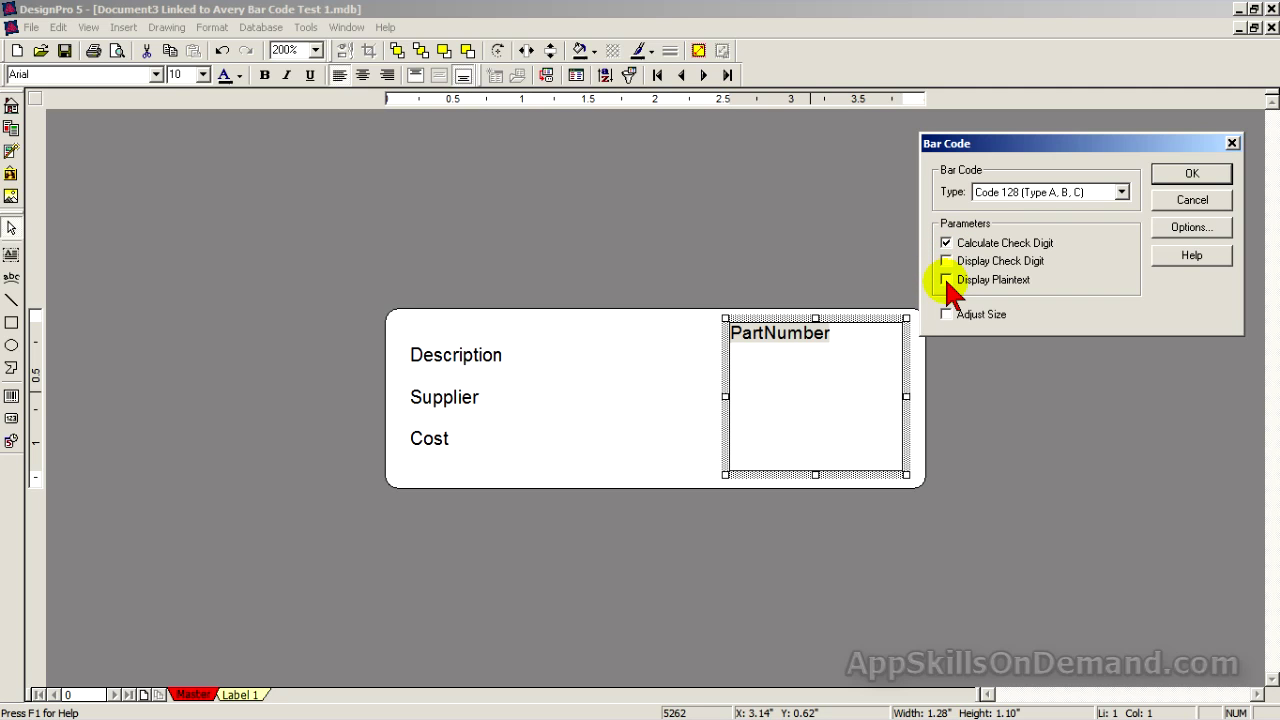
left_click(947, 281)
left_click(946, 315)
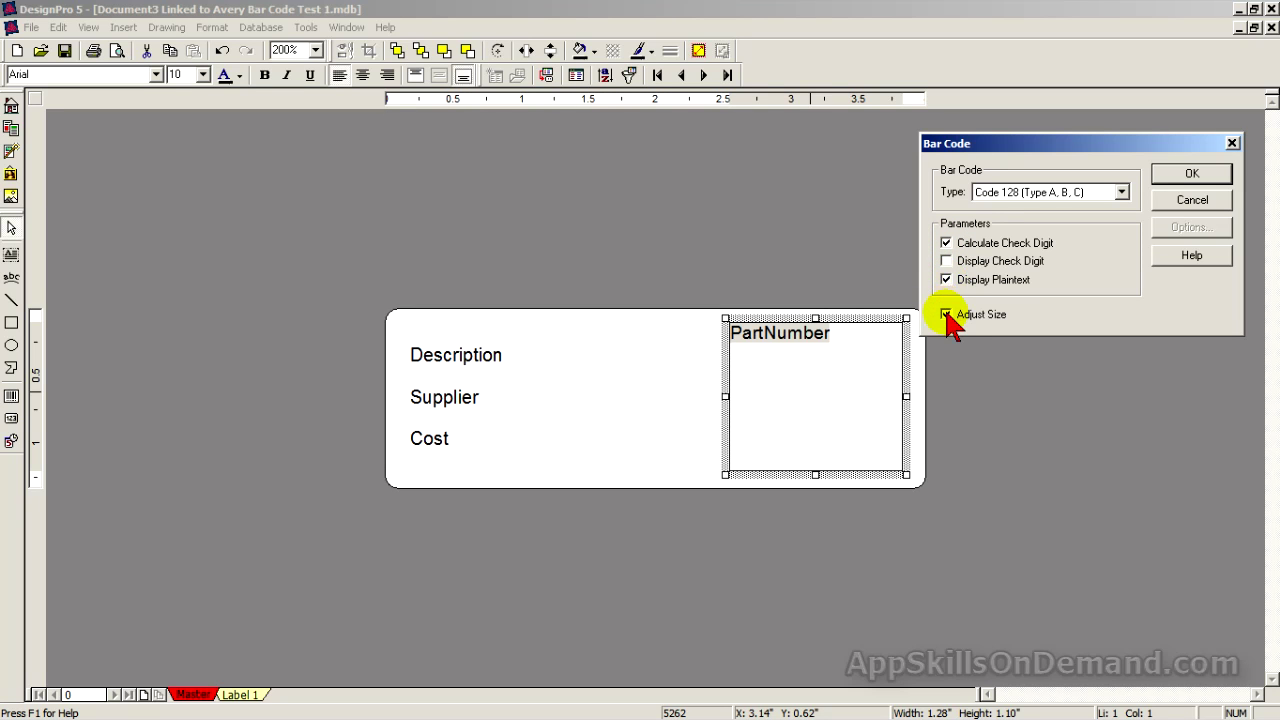
left_click(1191, 174)
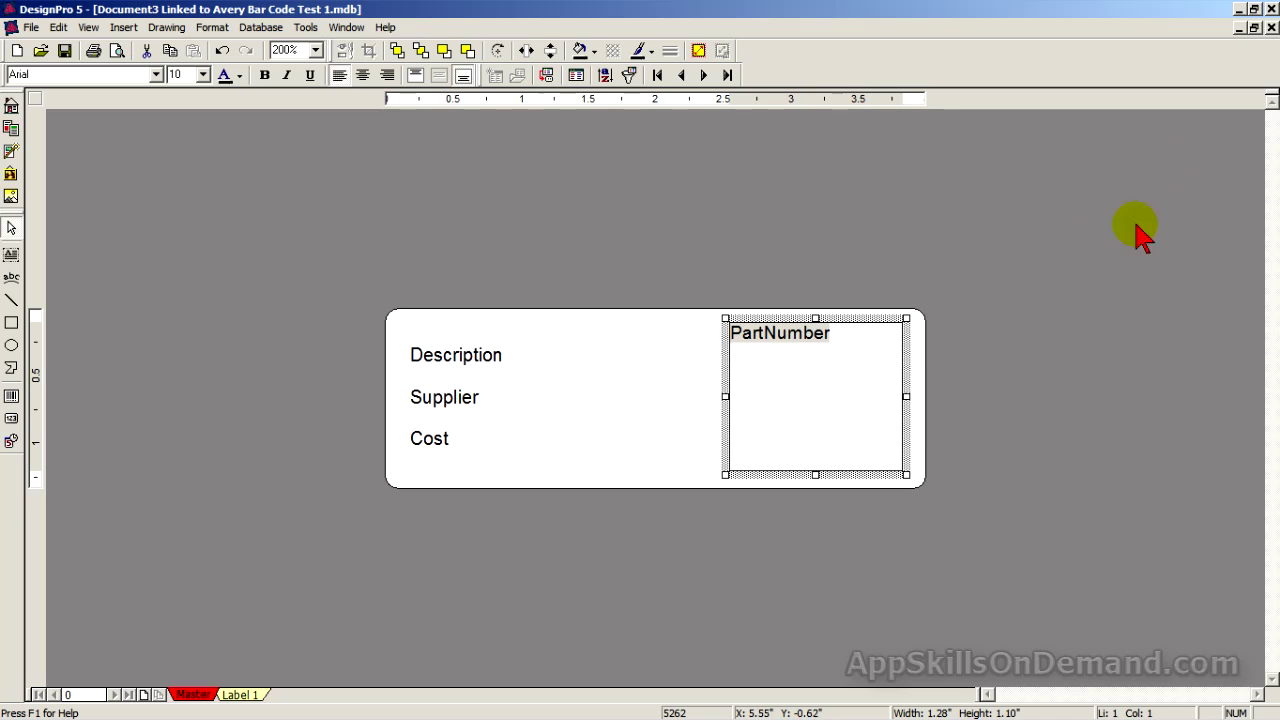
Exit barcode editing so 487213 renders, then nudge the barcode slightly left and down.
double_click(835, 350)
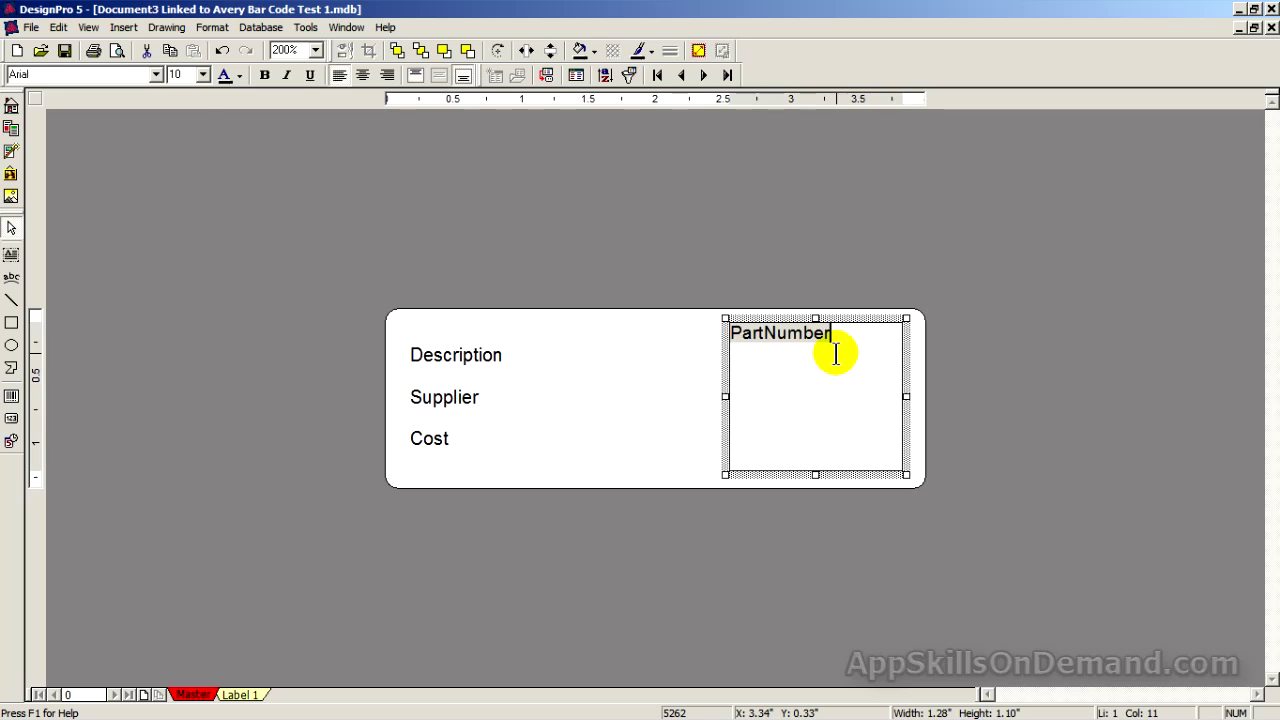
key("Escape")
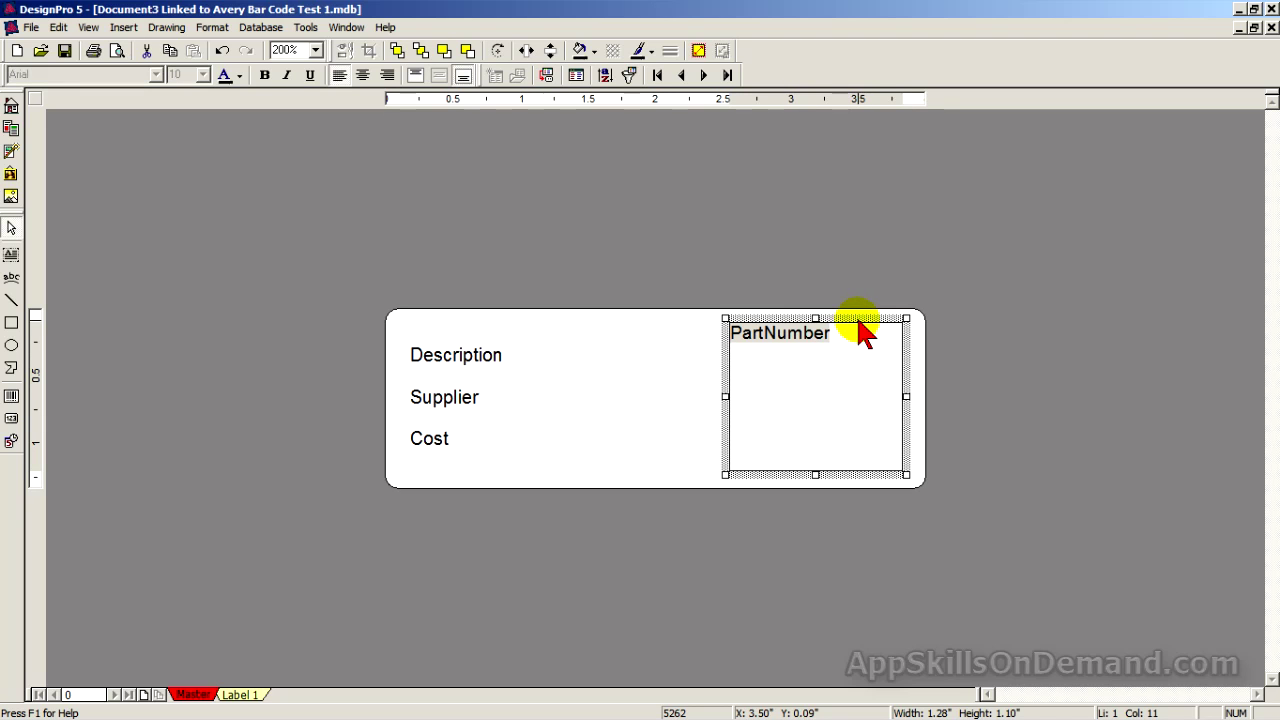
key("Escape")
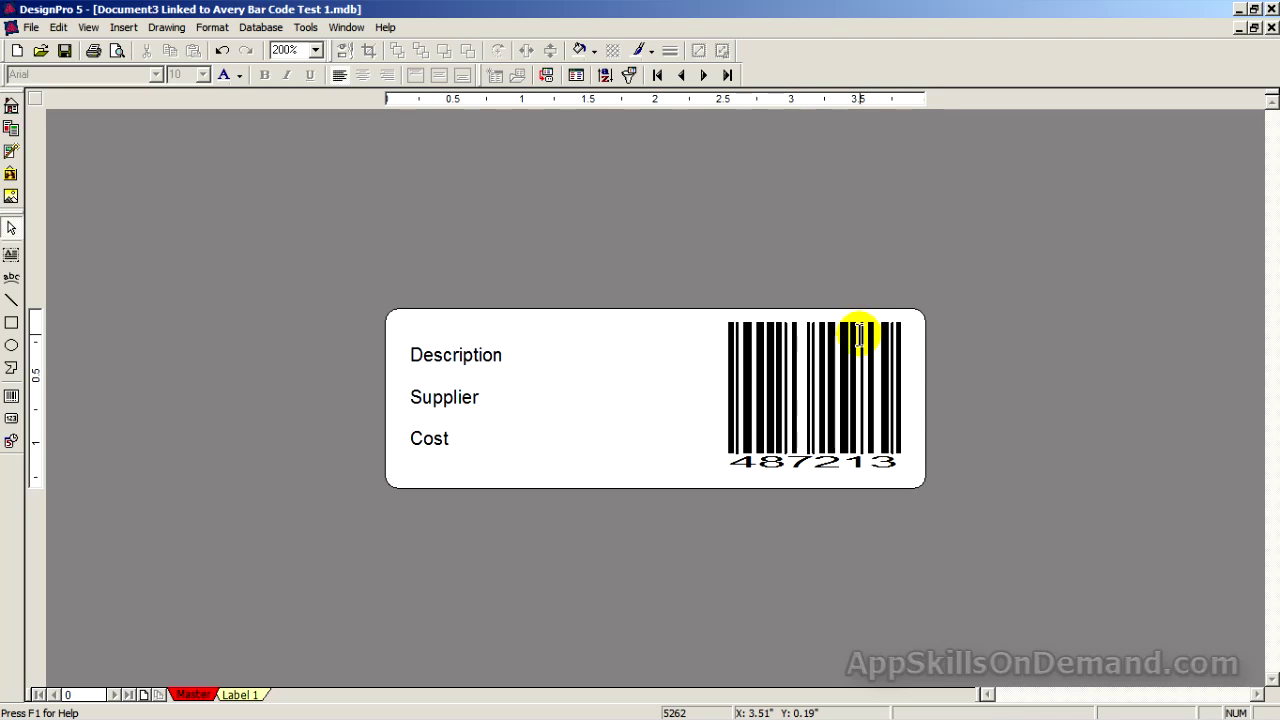
left_click(859, 336)
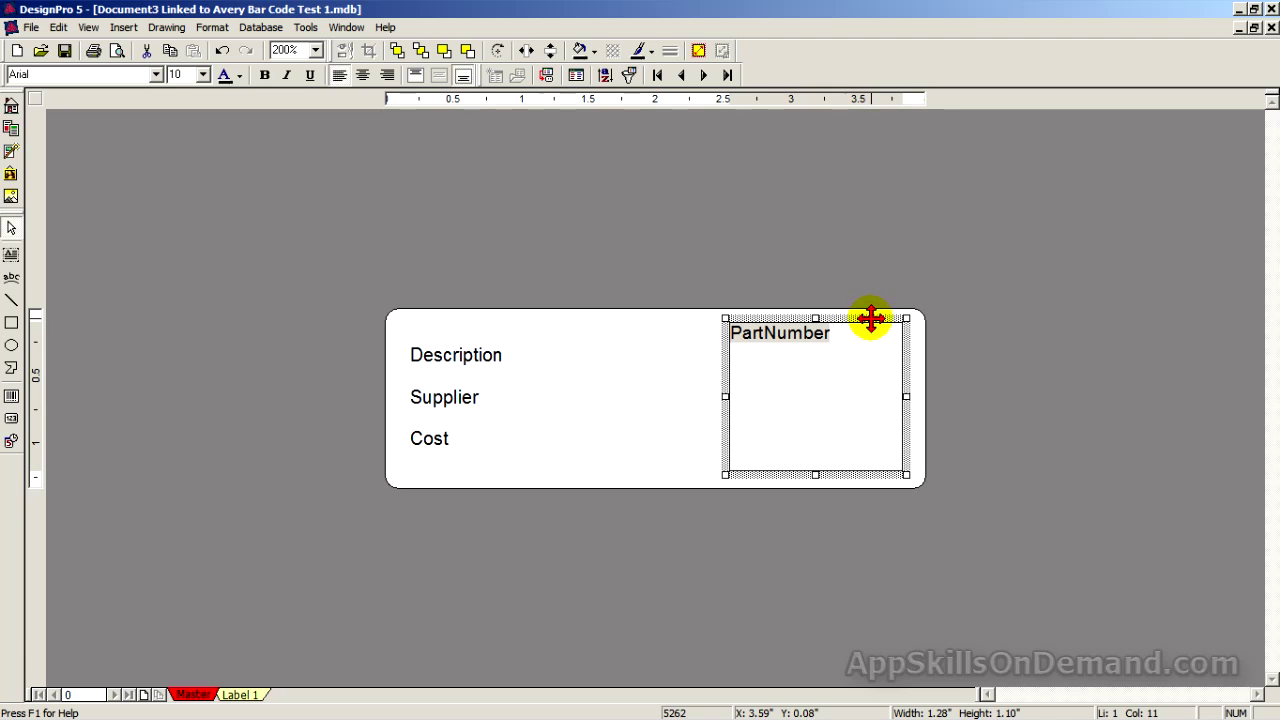
left_click(871, 318)
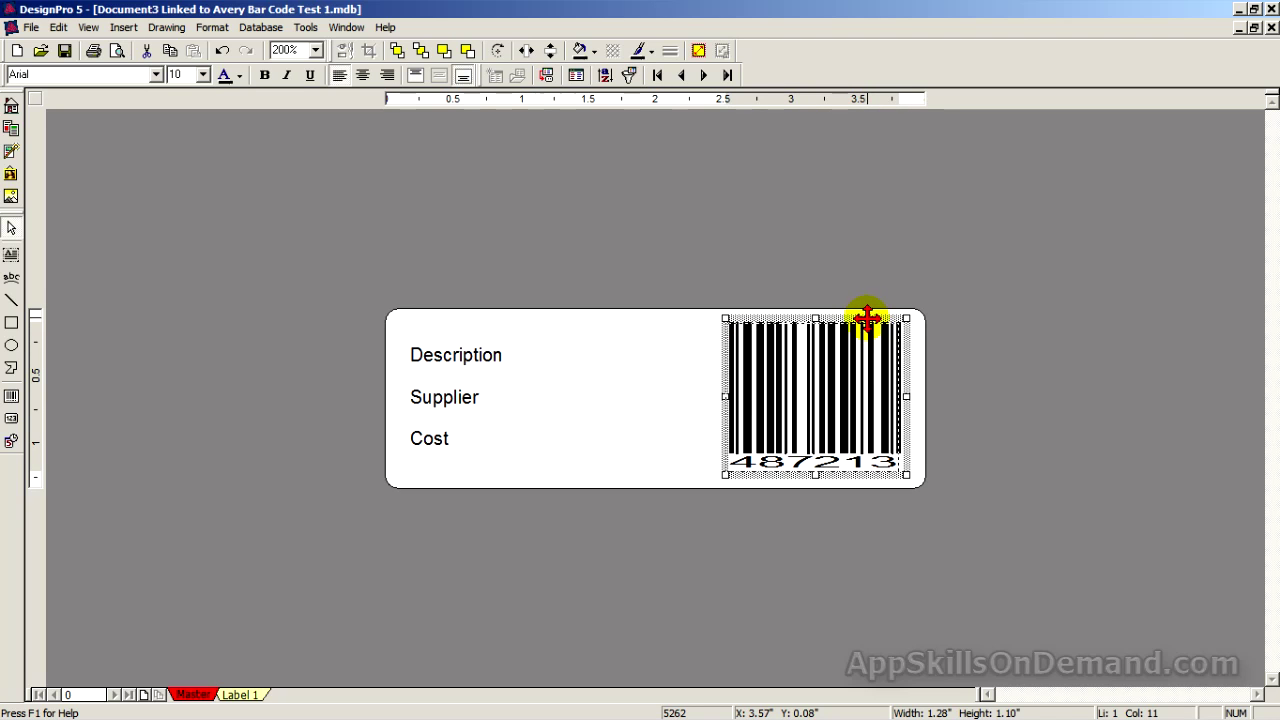
left_click_drag(866, 318, 862, 322)
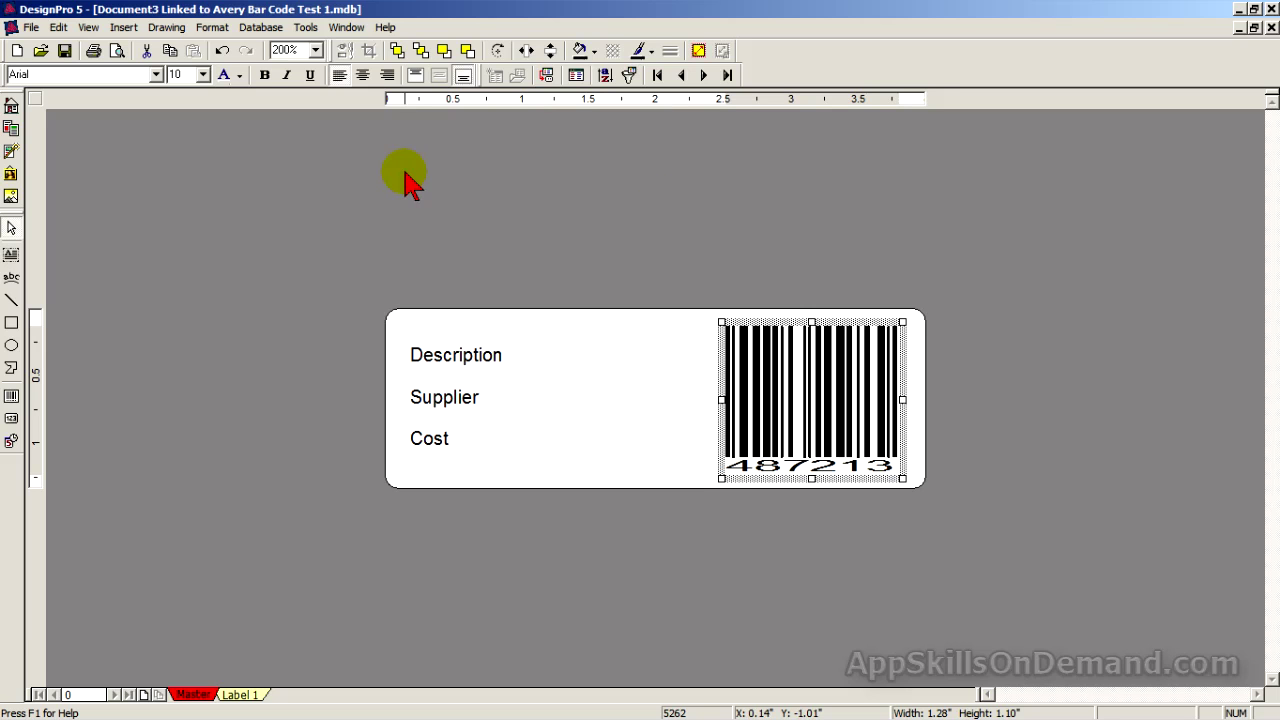
Display real record data, step through several records, then return to the first record, 487213.
left_click(260, 28)
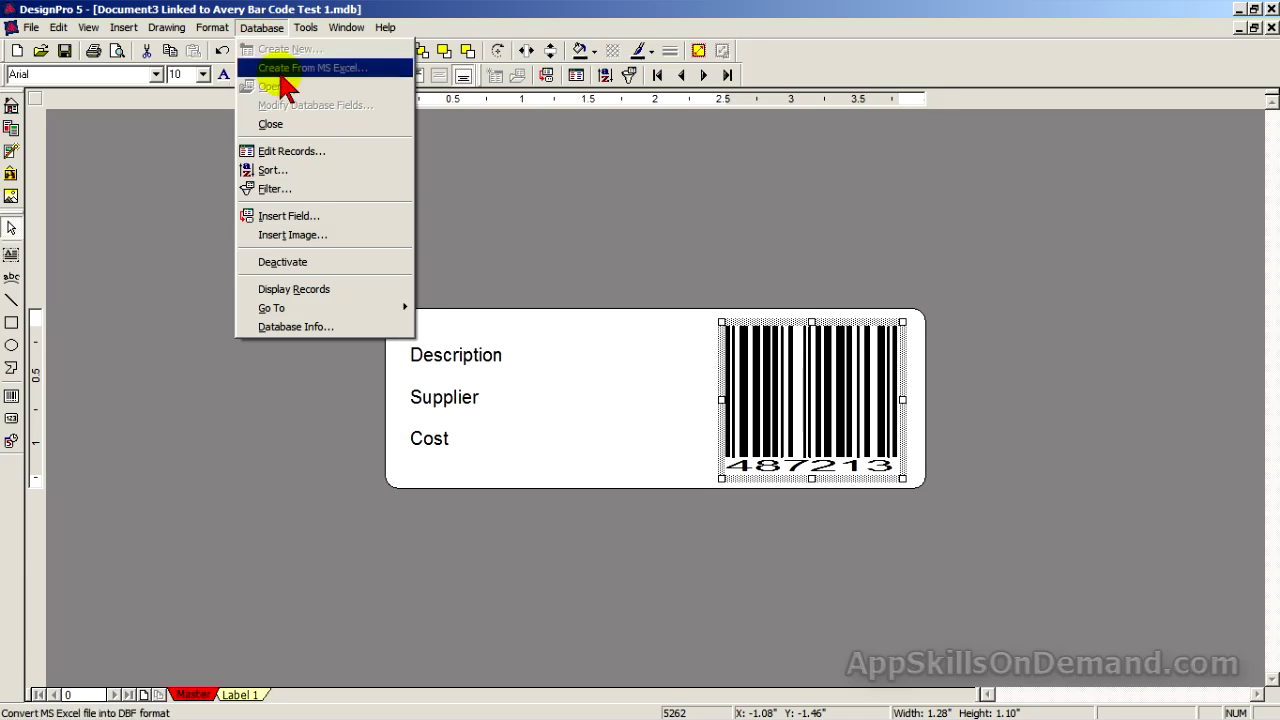
left_click(302, 292)
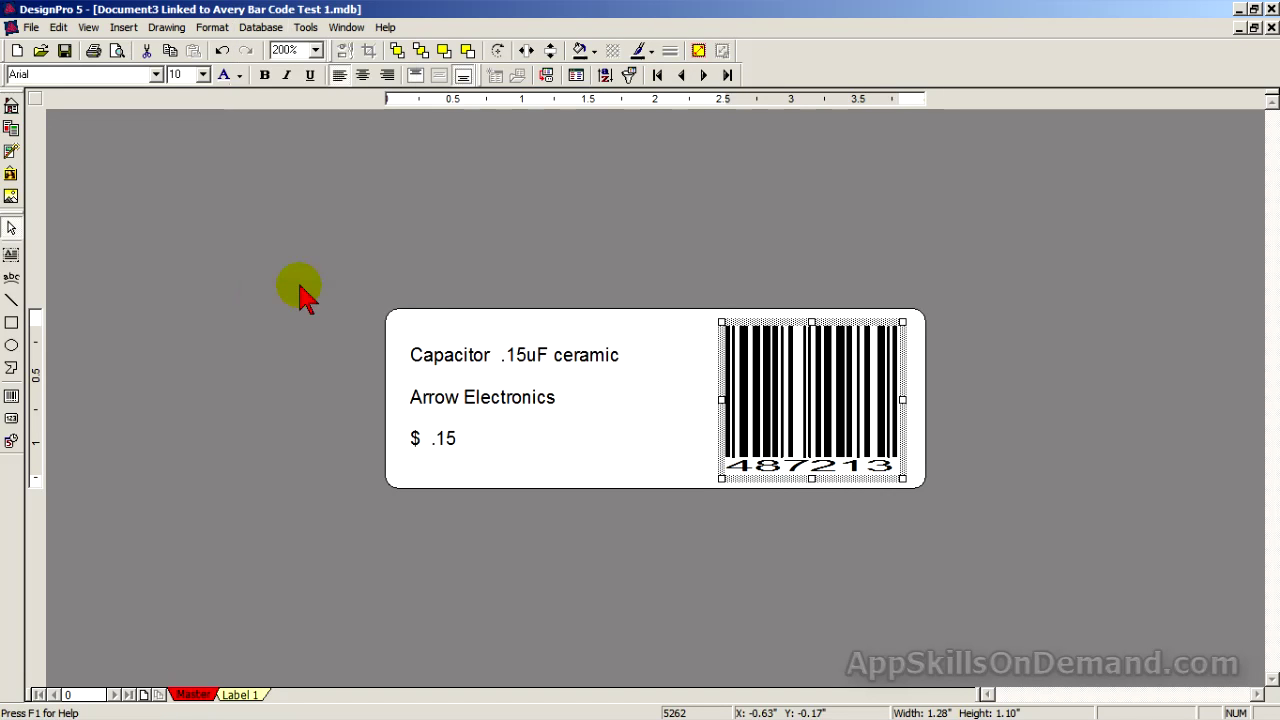
left_click(704, 76)
left_click(704, 76)
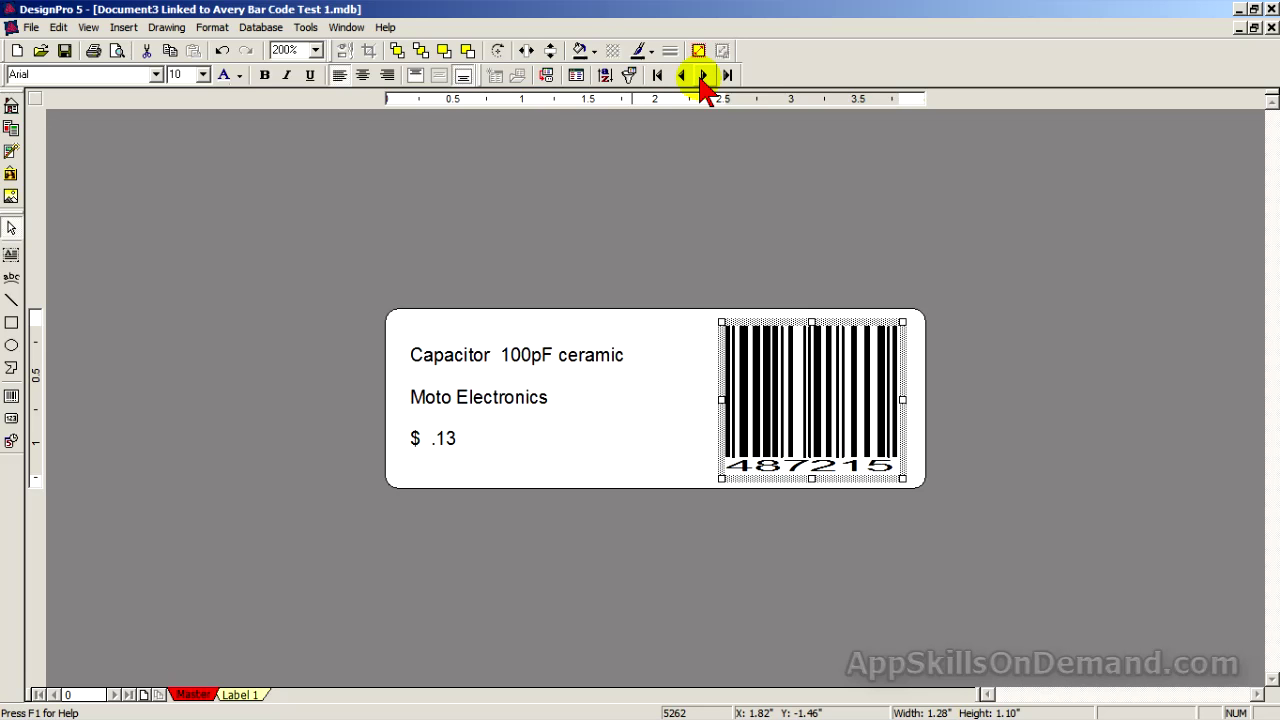
left_click(705, 160)
left_click(704, 78)
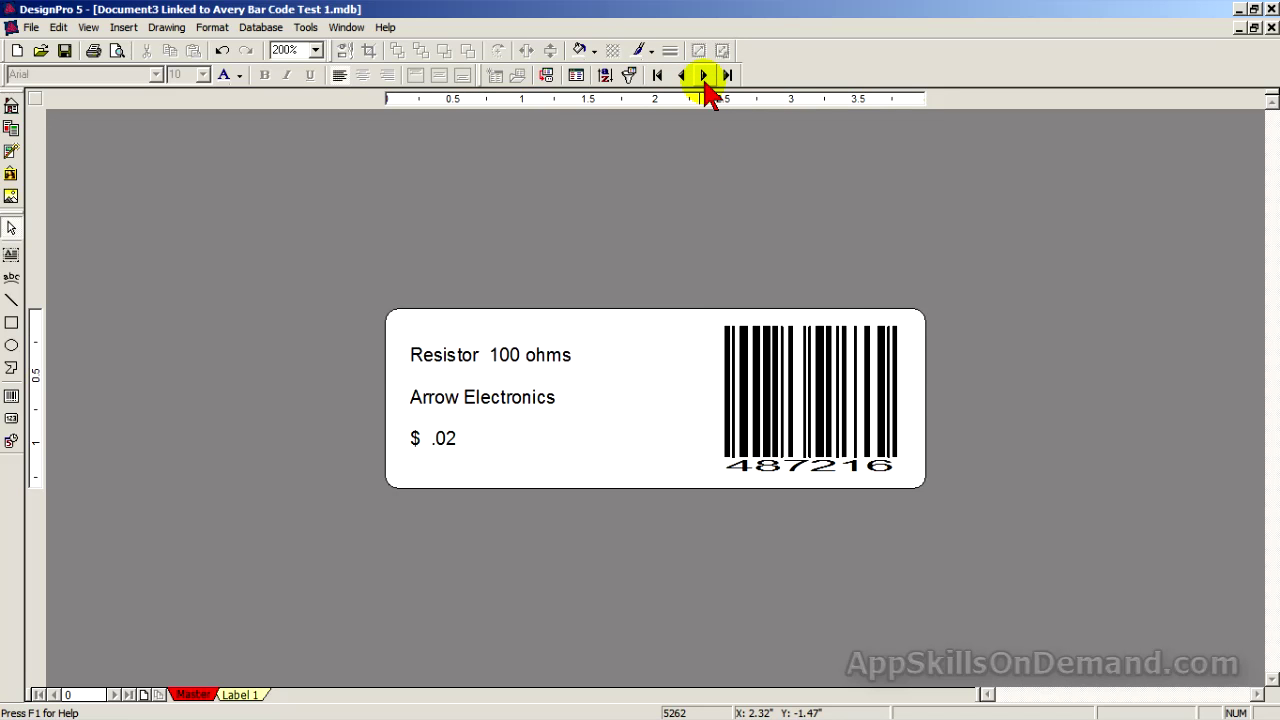
left_click(704, 76)
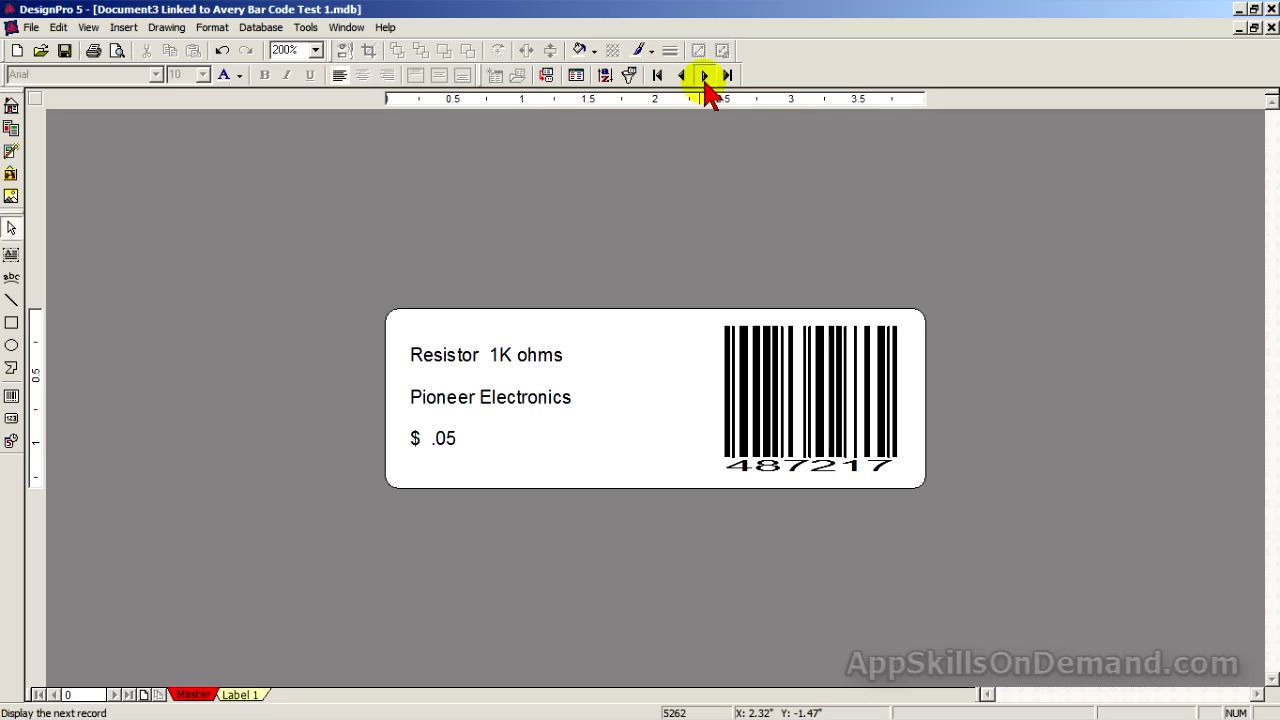
left_click(704, 76)
left_click(657, 76)
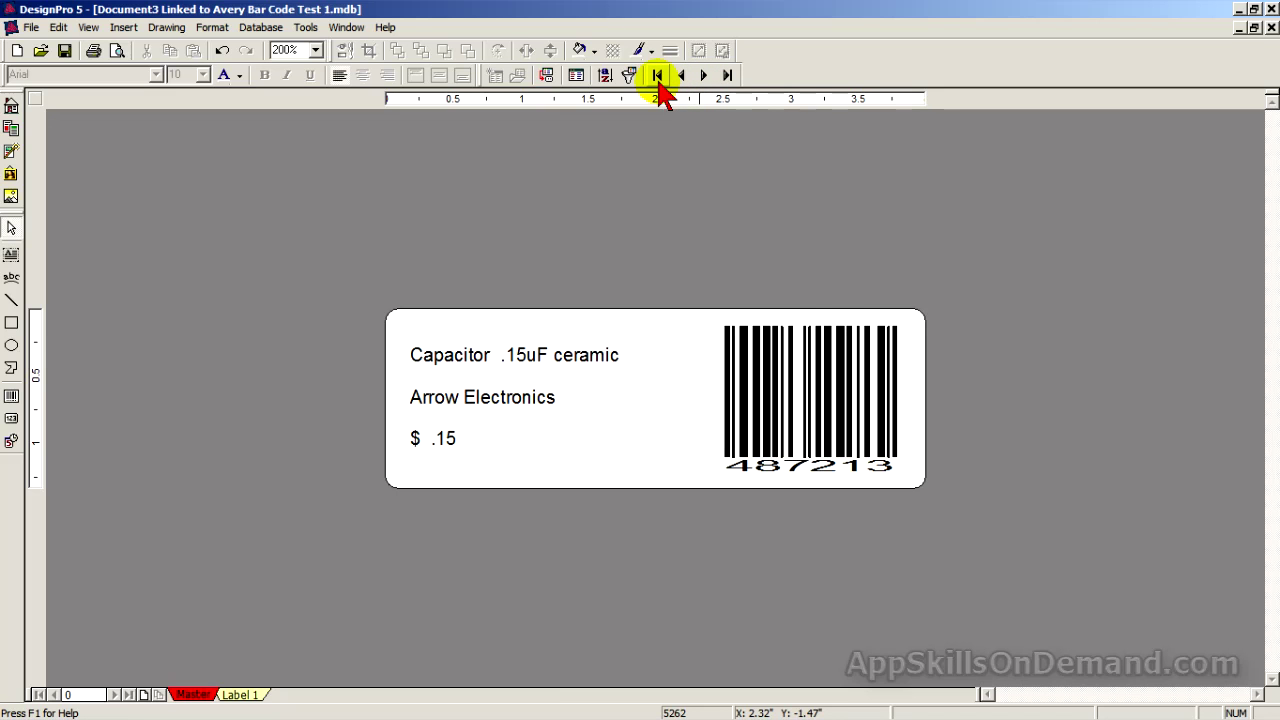
Print-preview the sheet of fourteen labels and zoom the preview to 200%.
left_click(117, 51)
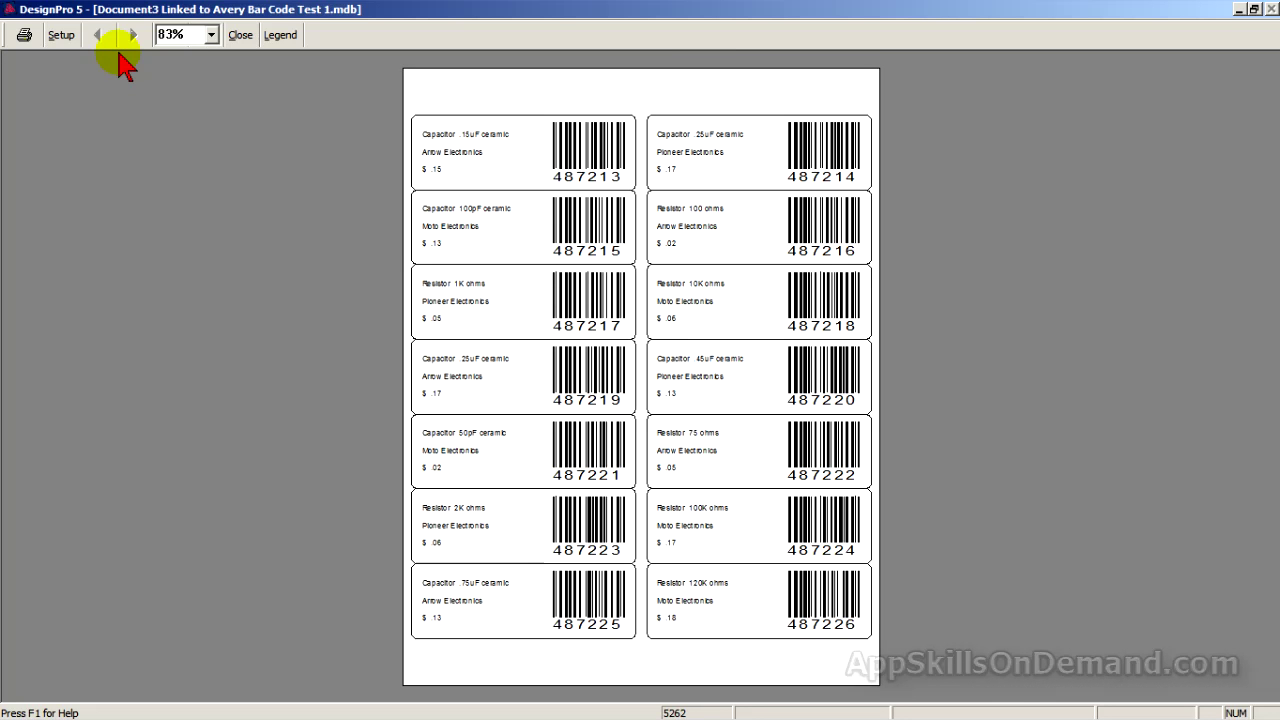
left_click(211, 35)
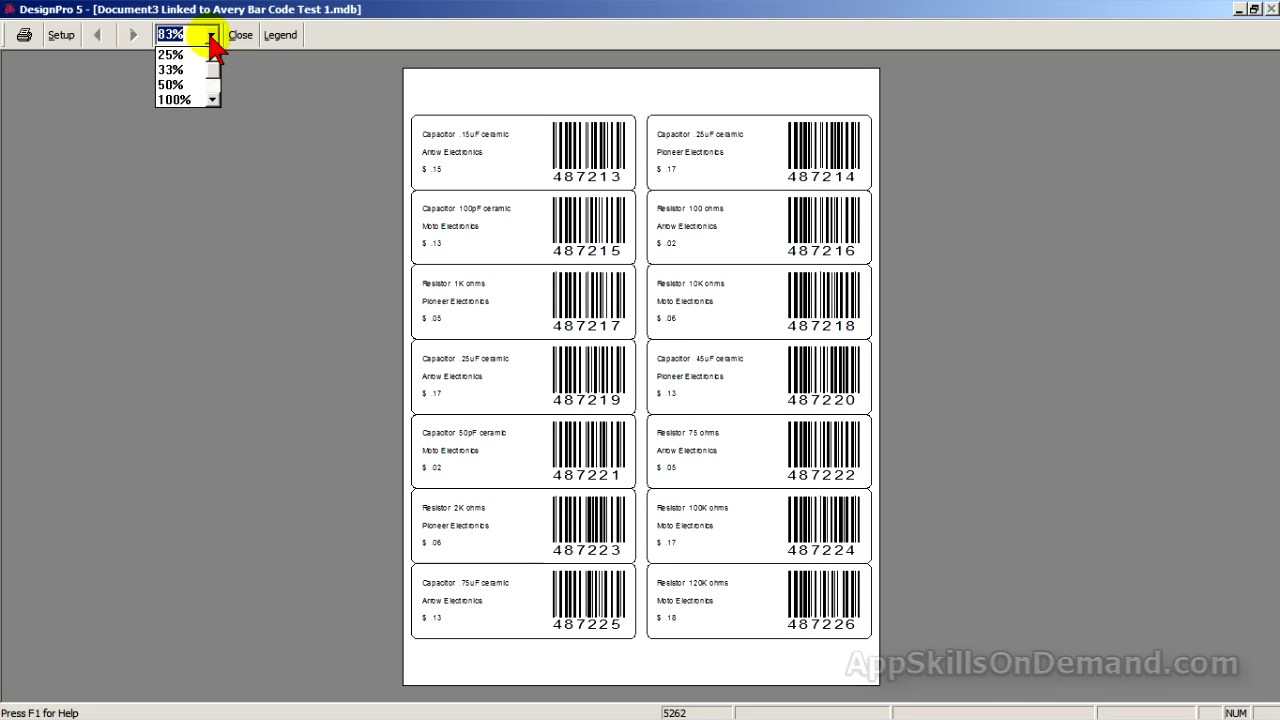
scroll(206, 112, "down", 1)
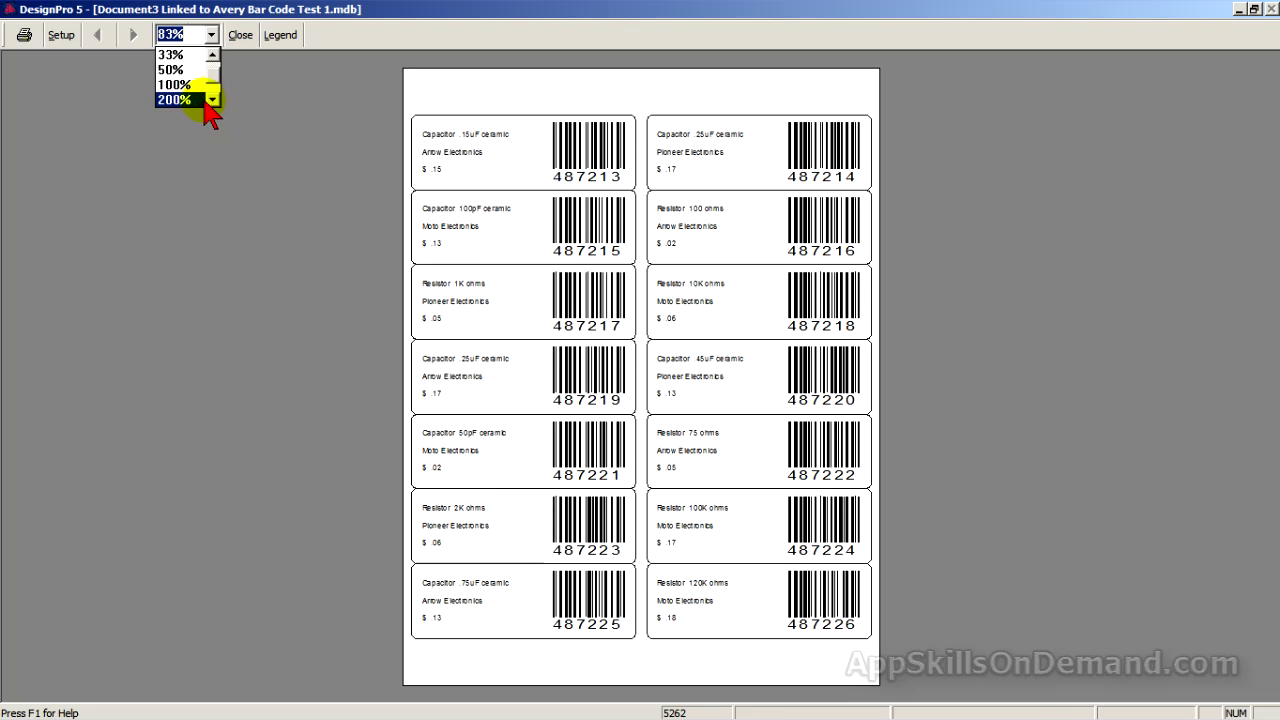
left_click(197, 100)
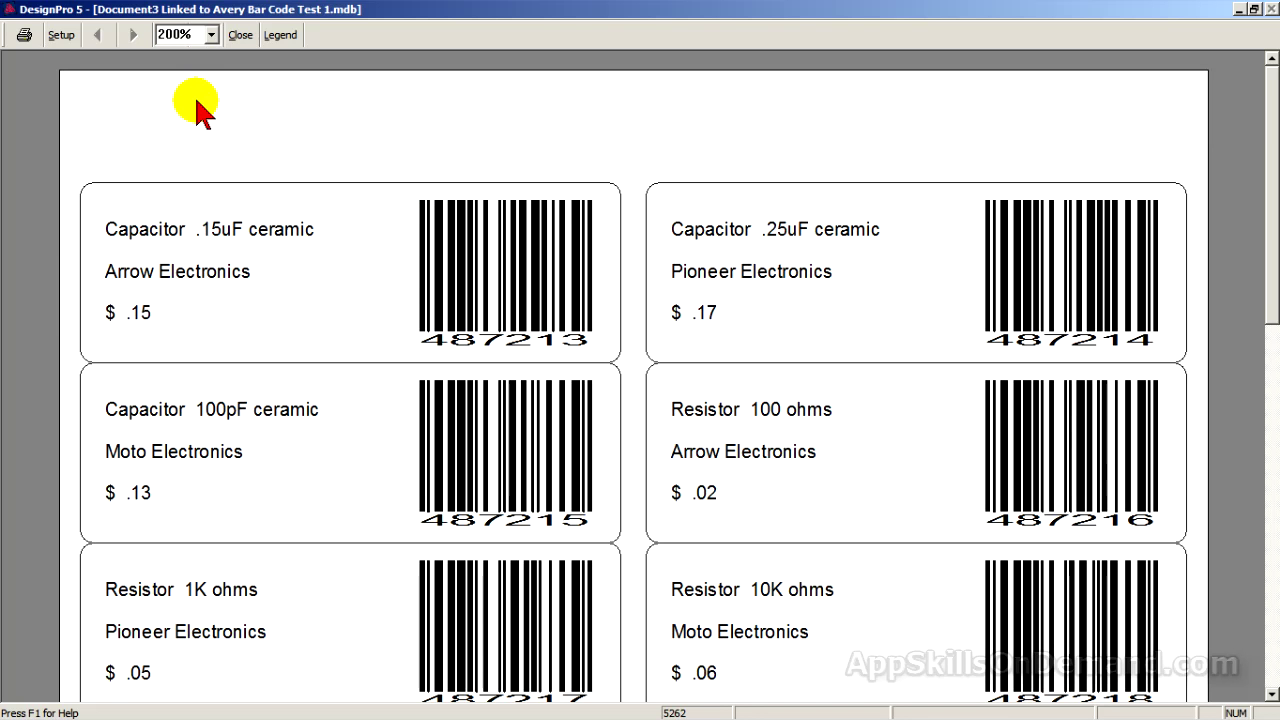